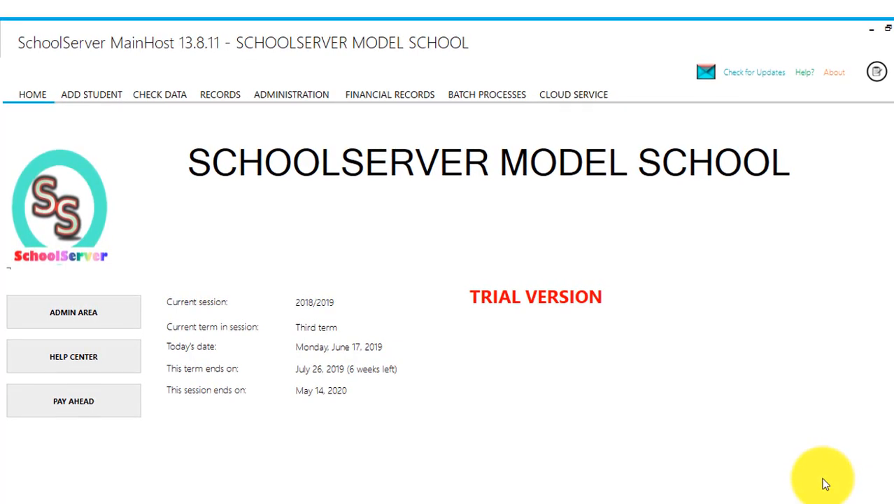
Step: Review the subjects set for ALL and for individual JSS and SSS classes in the current session's subject settings
left_click(290, 95)
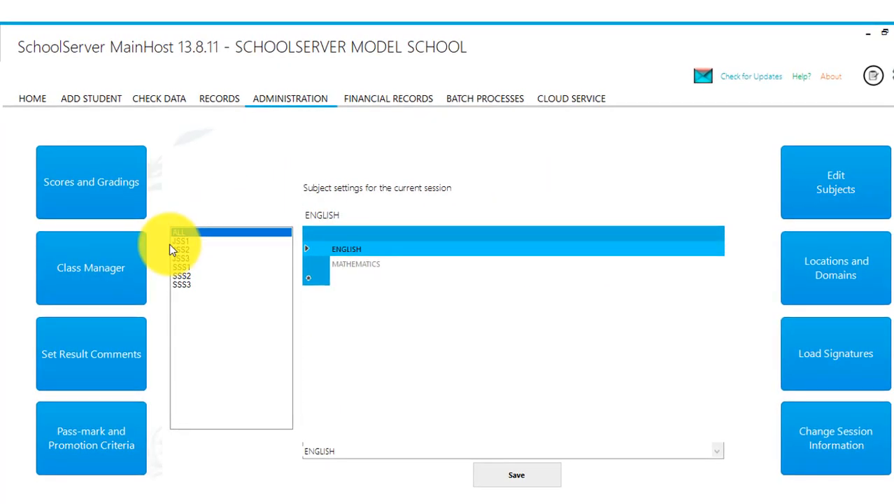
left_click(174, 241)
left_click(185, 260)
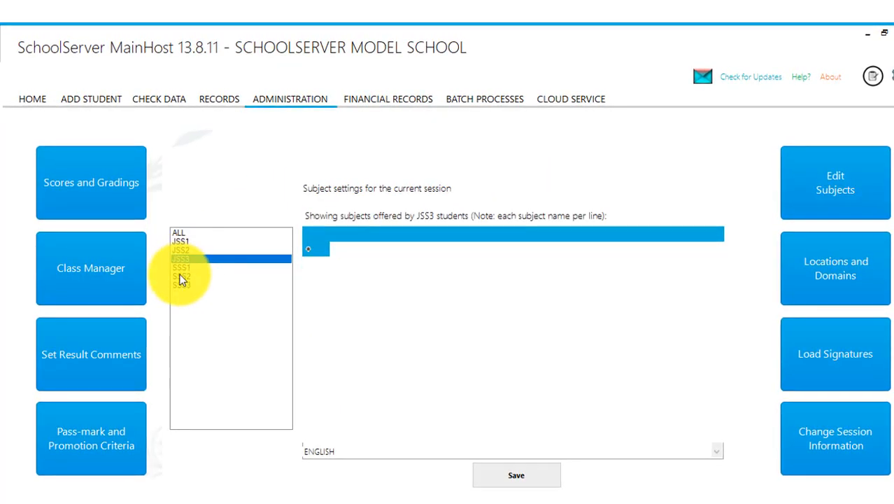
left_click(181, 277)
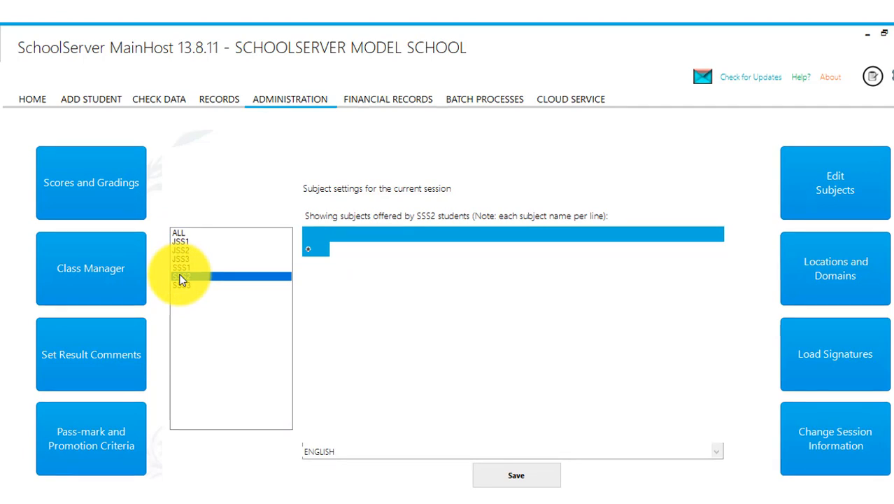
left_click(175, 233)
left_click(176, 234)
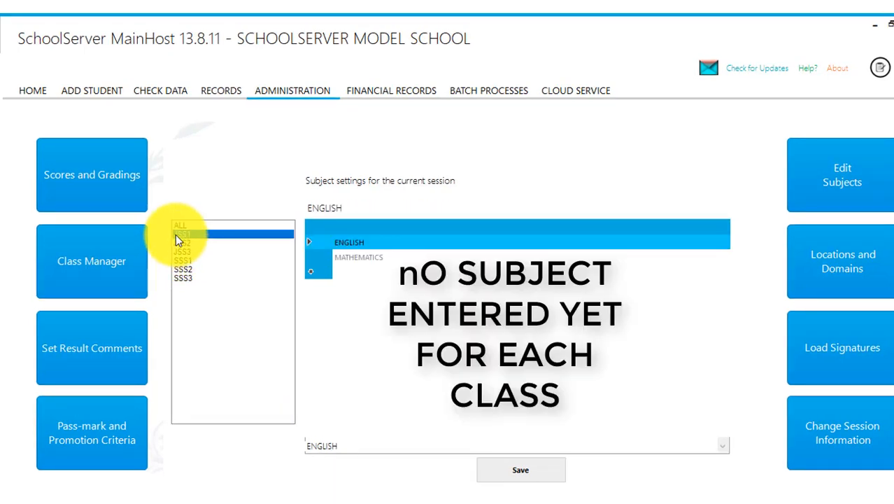
left_click(185, 252)
left_click(182, 268)
Step: Check the score headers and grading settings for 2018/2019, and open the form for adding a student
left_click(91, 174)
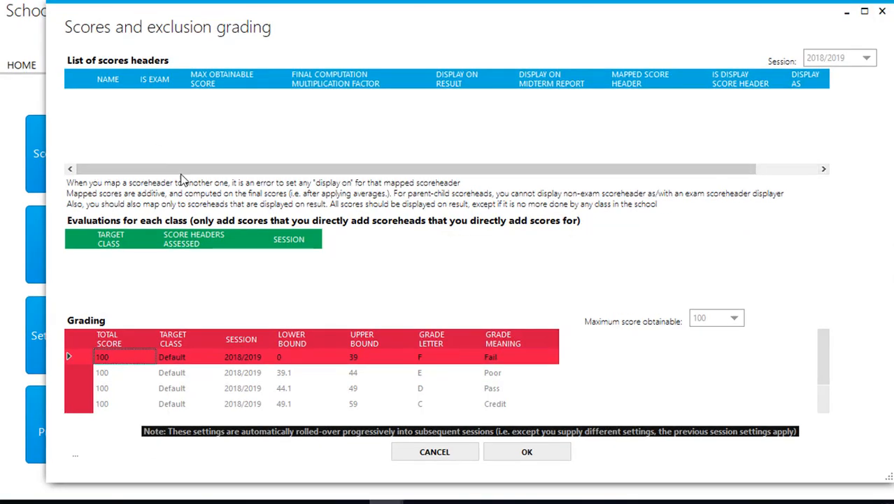
left_click(528, 451)
left_click(88, 67)
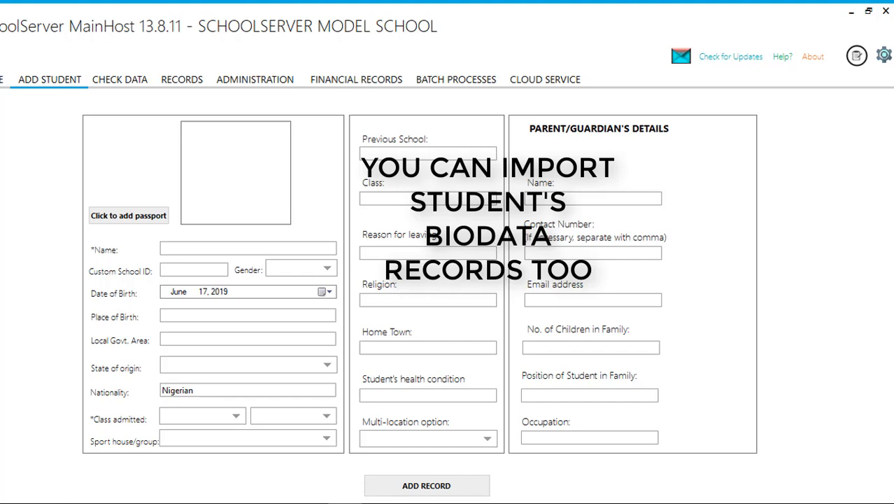
Step: Open the session records import and set the score records to First term of the 2018/2019 session
left_click(884, 57)
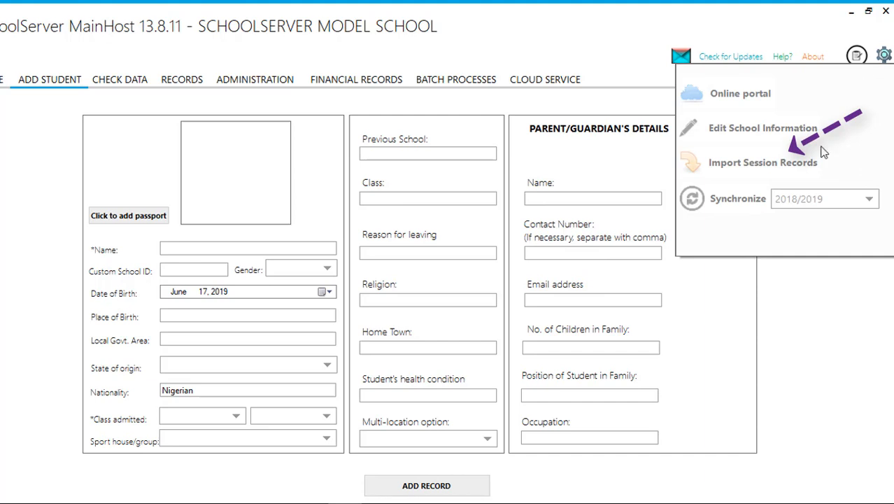
left_click(791, 170)
left_click(205, 259)
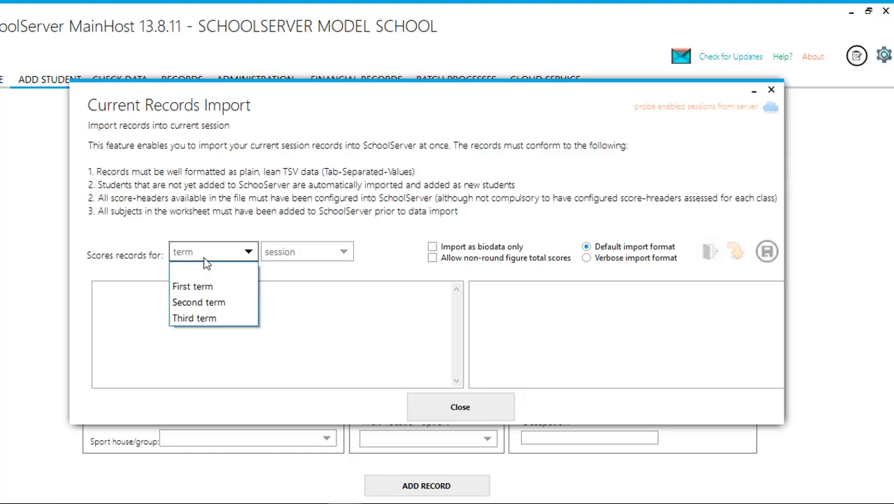
left_click(193, 286)
left_click(301, 252)
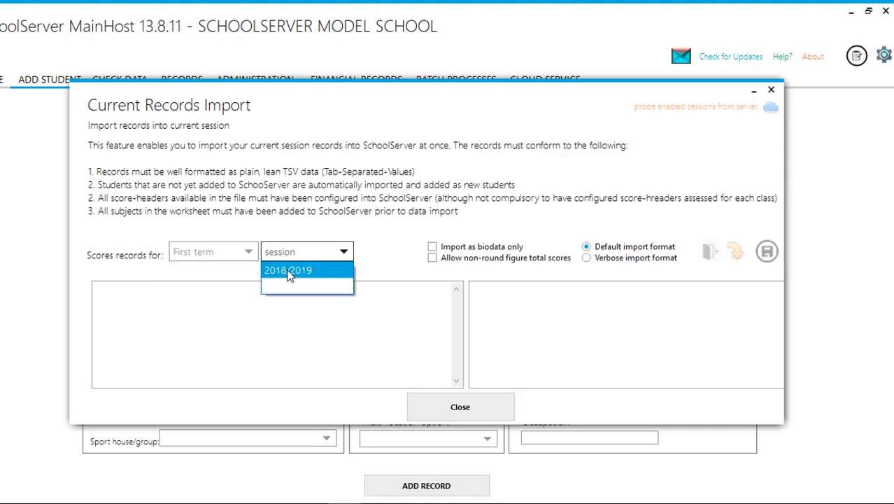
left_click(290, 272)
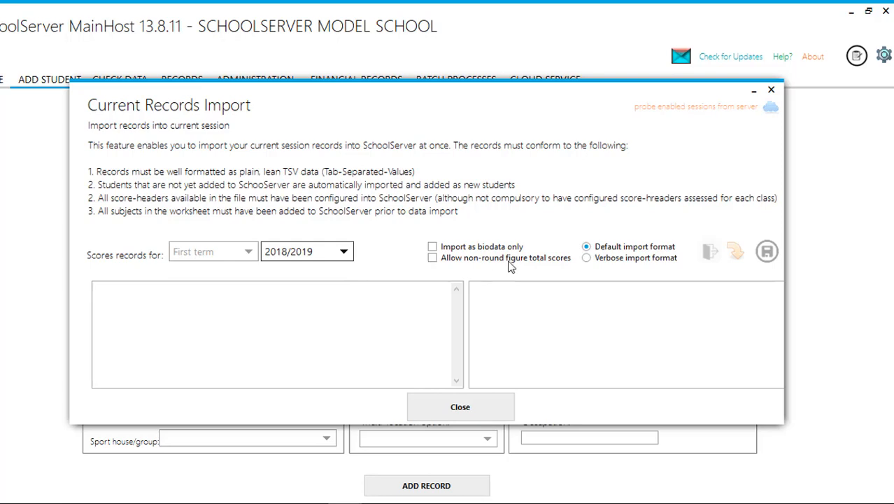
Step: Load the workbook JSS 3 1ST CA ENTRY and import its records using the default import format
left_click(709, 251)
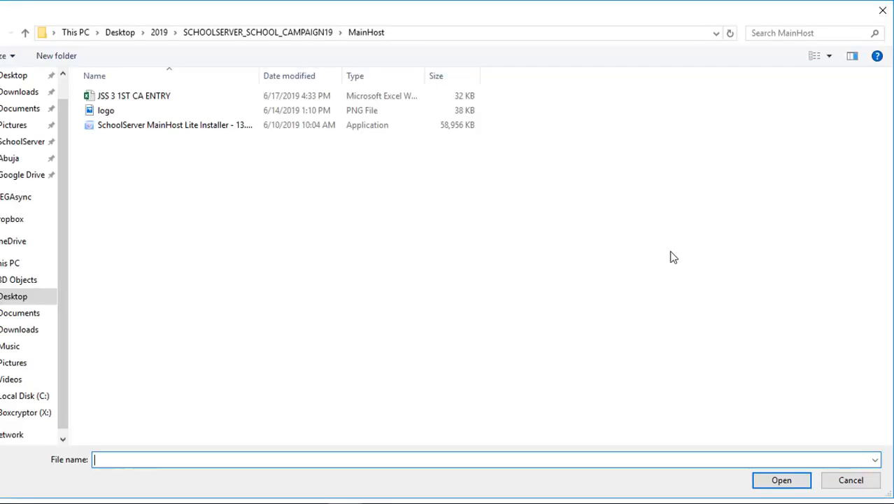
left_click(153, 99)
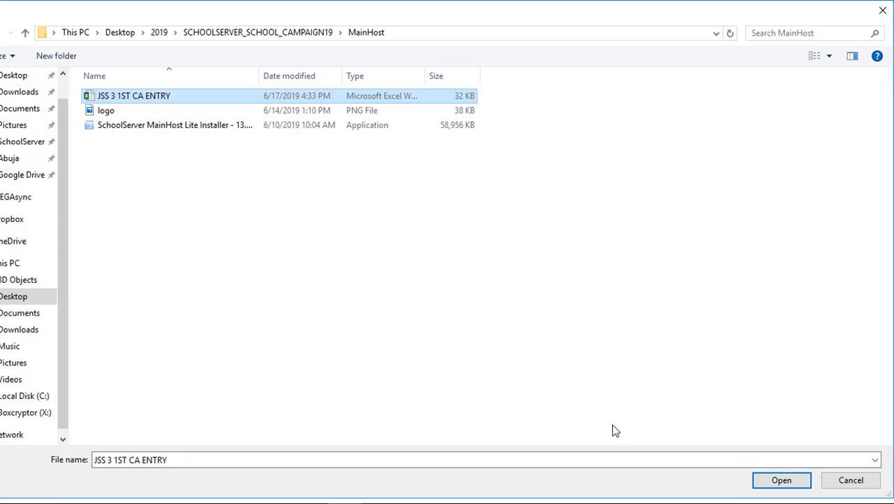
left_click(775, 483)
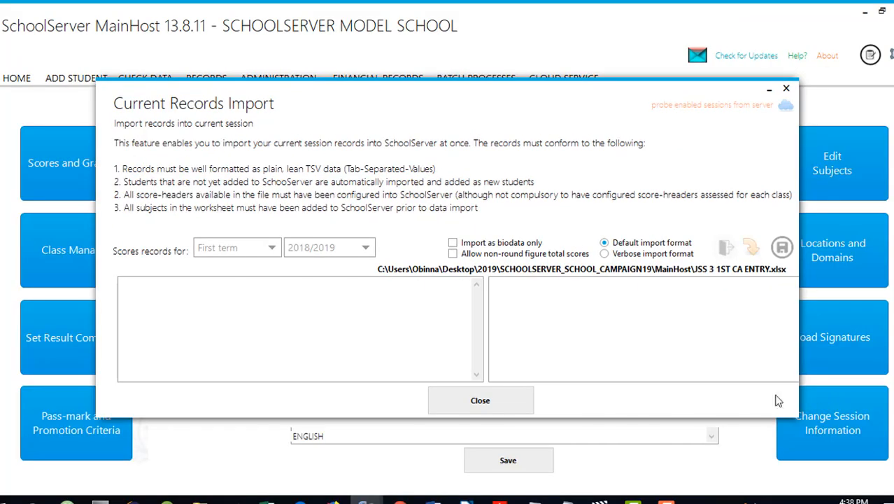
left_click(751, 248)
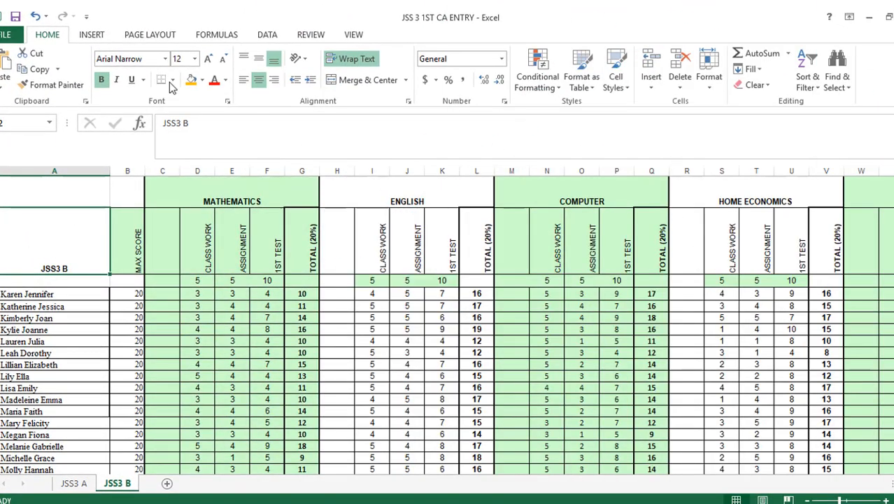
Step: Switch to the Excel workbook and inspect the class name on sheet JSS3 B and the basic science subject headings on both class sheets
left_click(177, 126)
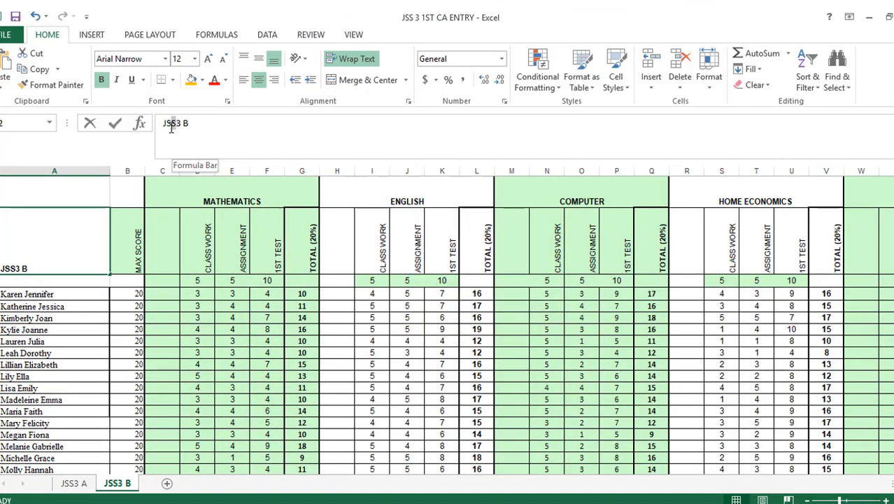
key("Return")
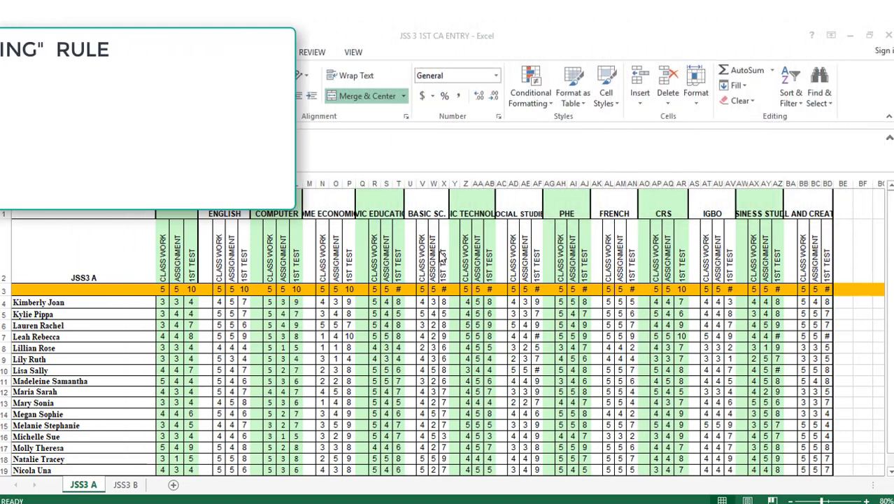
left_click(422, 197)
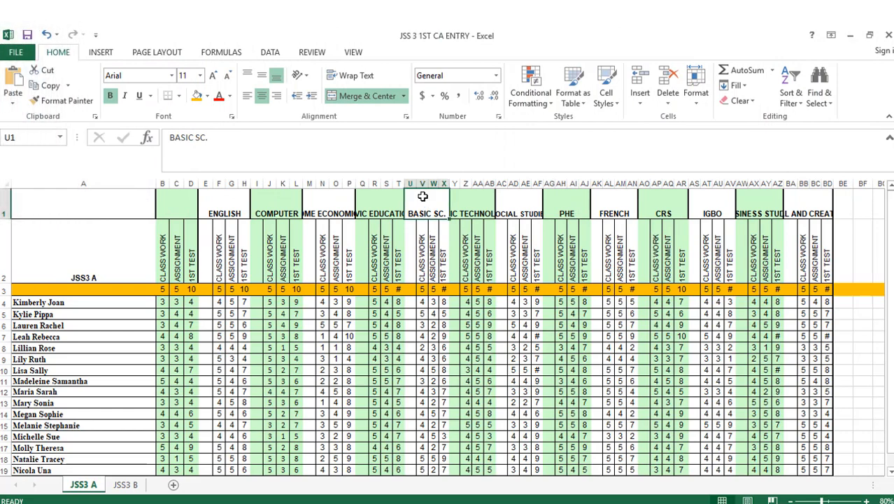
left_click(130, 487)
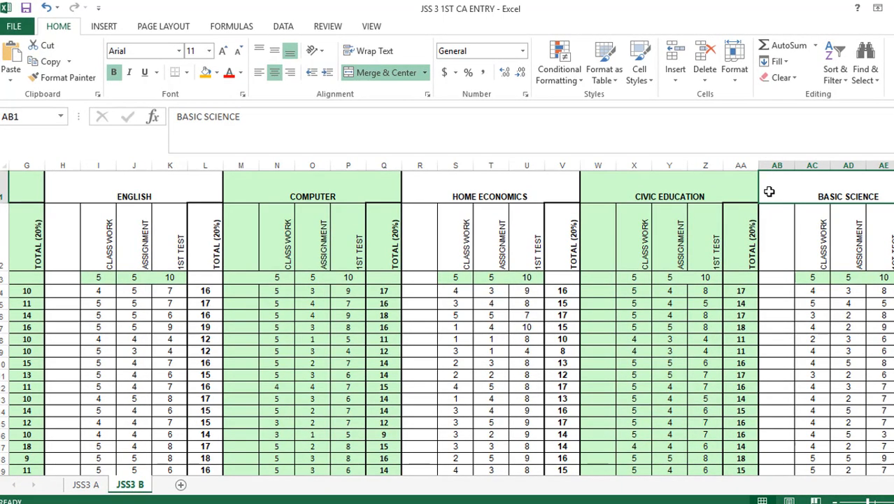
Step: Examine the score header names in row 2 and the maximum scores in row 3 on sheet JSS3 A
left_click(95, 485)
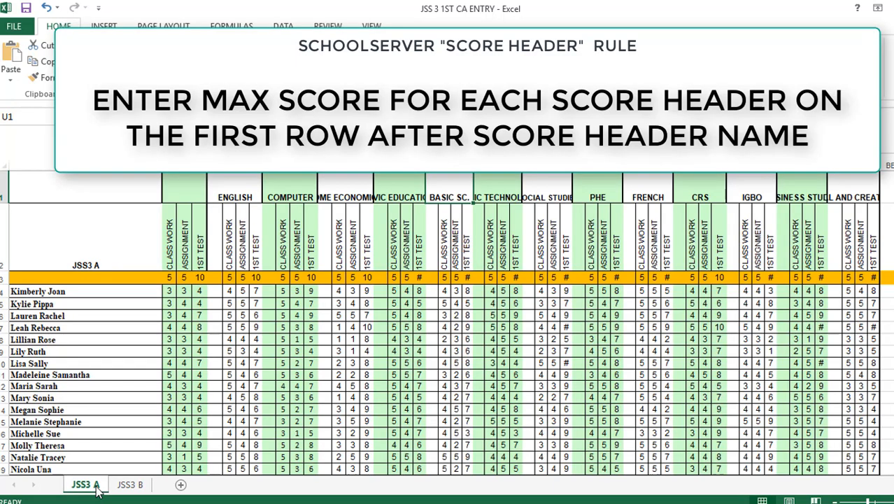
left_click(170, 246)
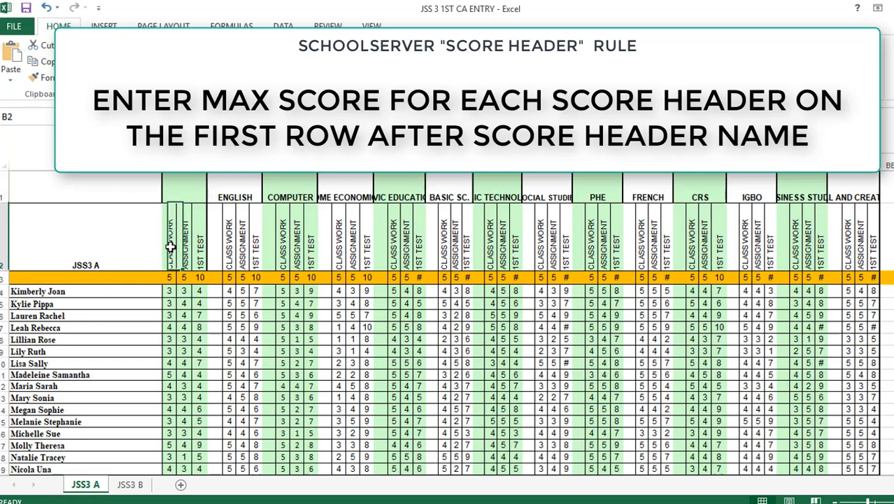
left_click(170, 278)
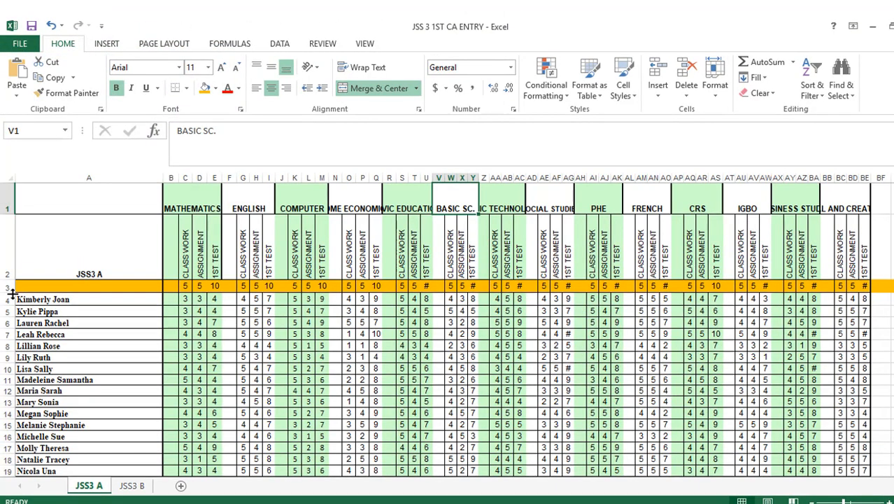
left_click(5, 287)
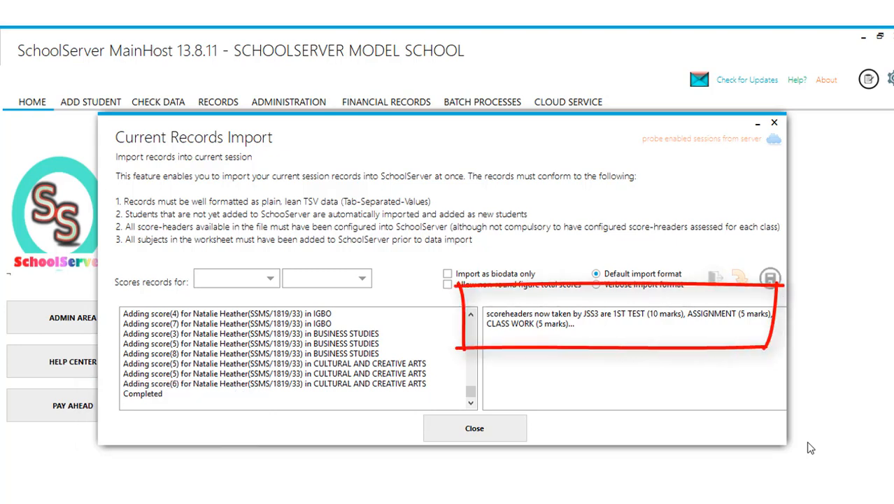
Step: Switch to SchoolServer, save the imported JSS3 records, and close the Current Records Import window
left_click(769, 283)
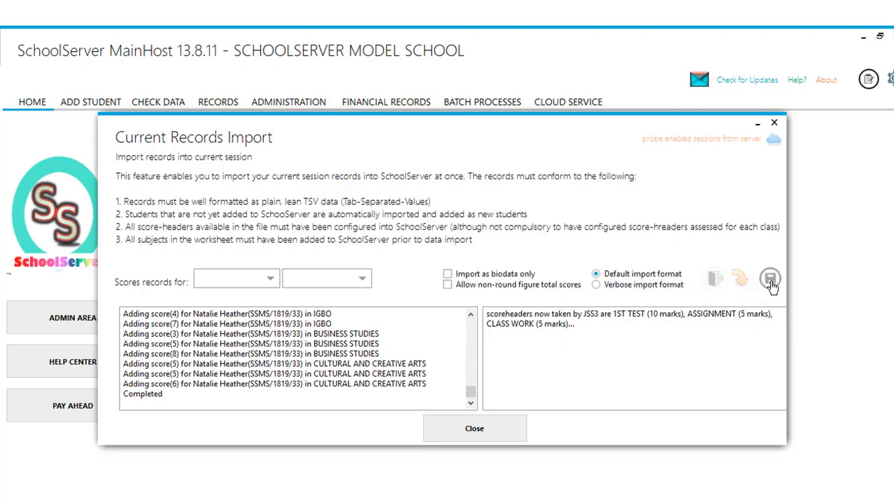
left_click(473, 313)
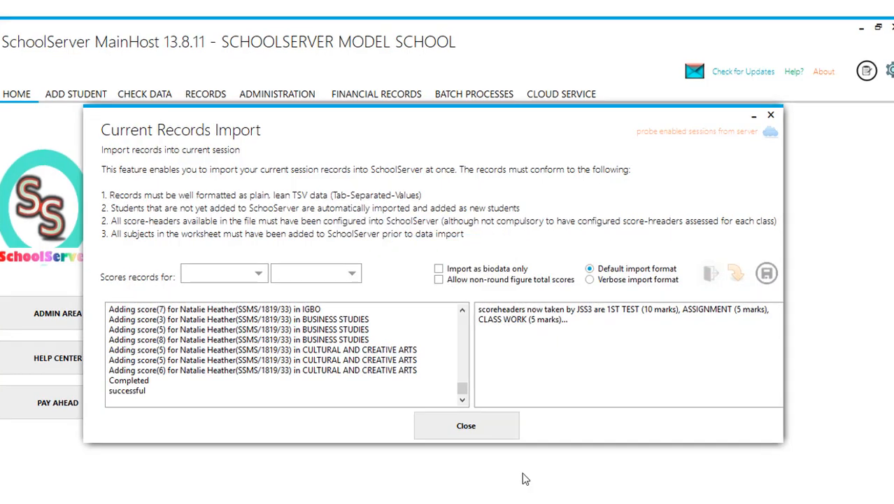
left_click(448, 436)
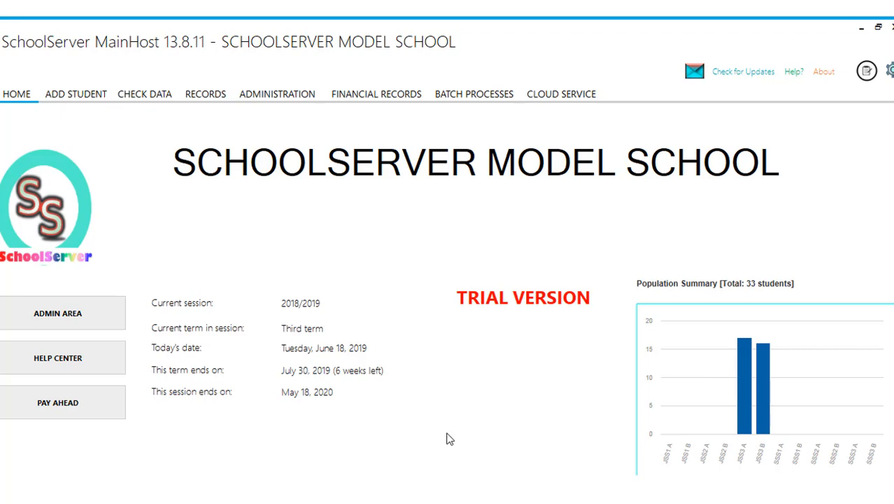
Step: Check the population summary chart and the imported score headers and JSS3 evaluations in the scores and grading settings
mouse_move(741, 397)
left_click(288, 95)
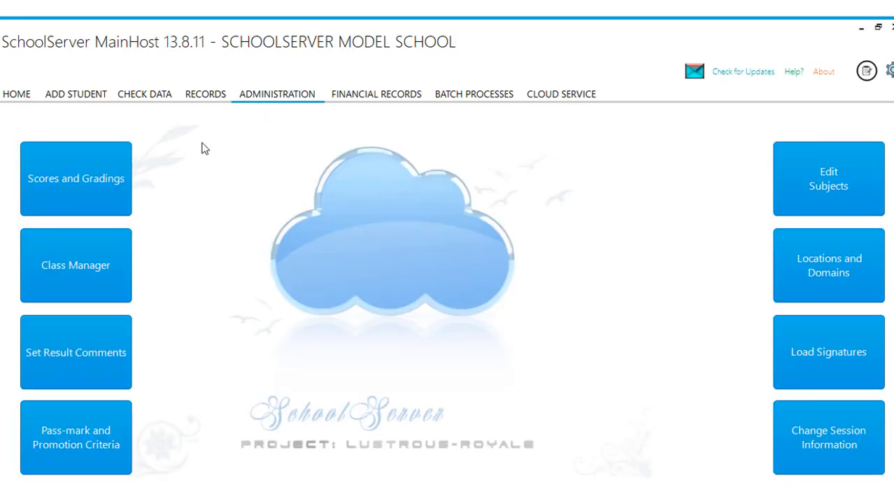
left_click(93, 204)
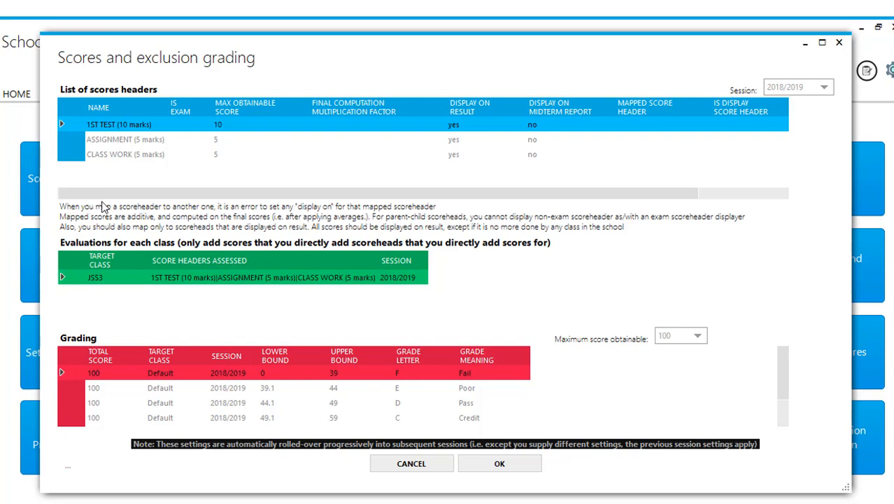
left_click(498, 463)
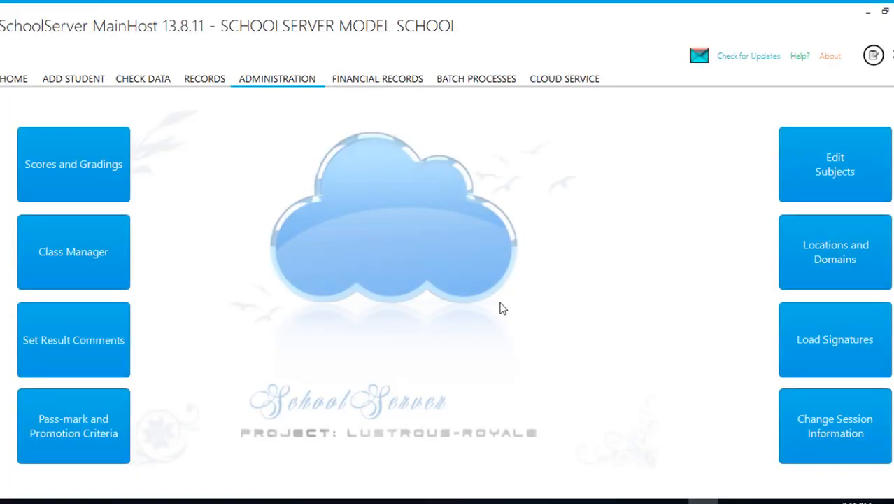
Step: Review the subject settings of the JSS and SSS classes, and examine the subjects imported for JSS3, including BUSINESS STUDIES
left_click(826, 173)
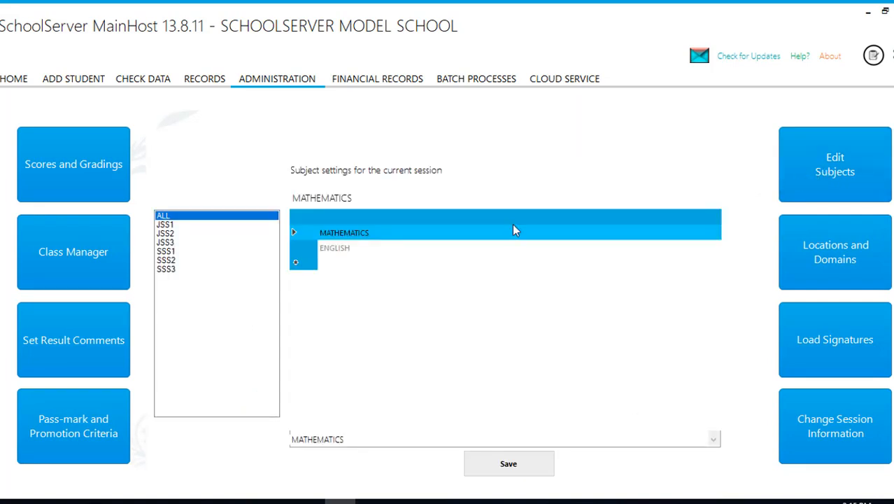
left_click(166, 242)
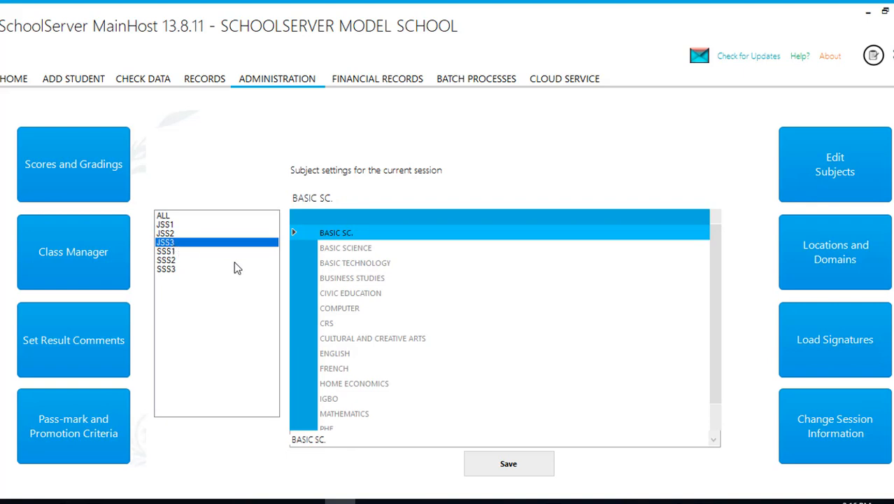
left_click(173, 270)
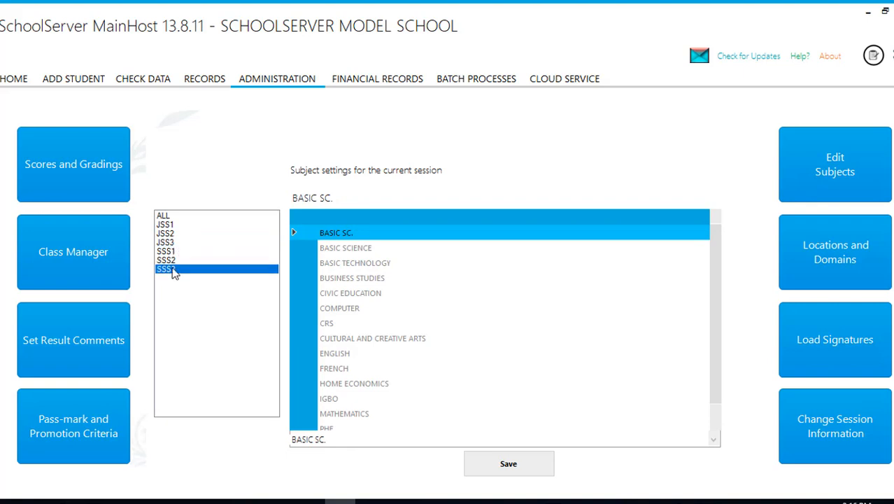
left_click(173, 261)
left_click(171, 252)
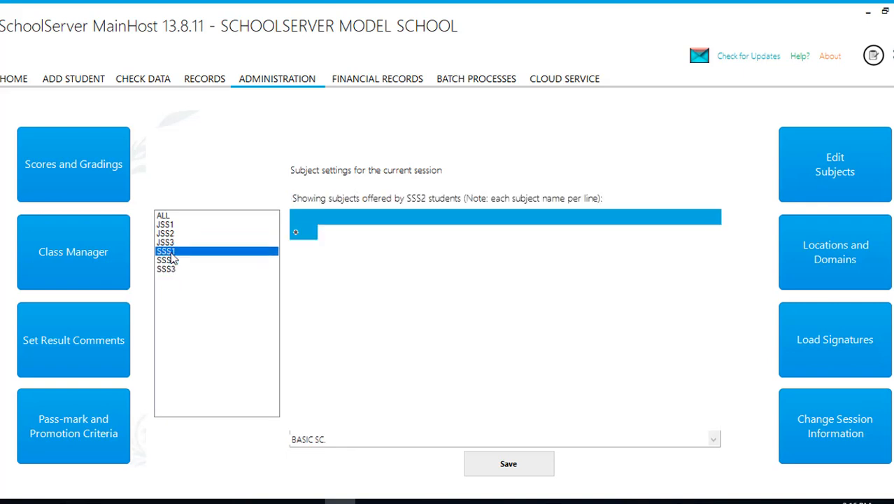
left_click(171, 225)
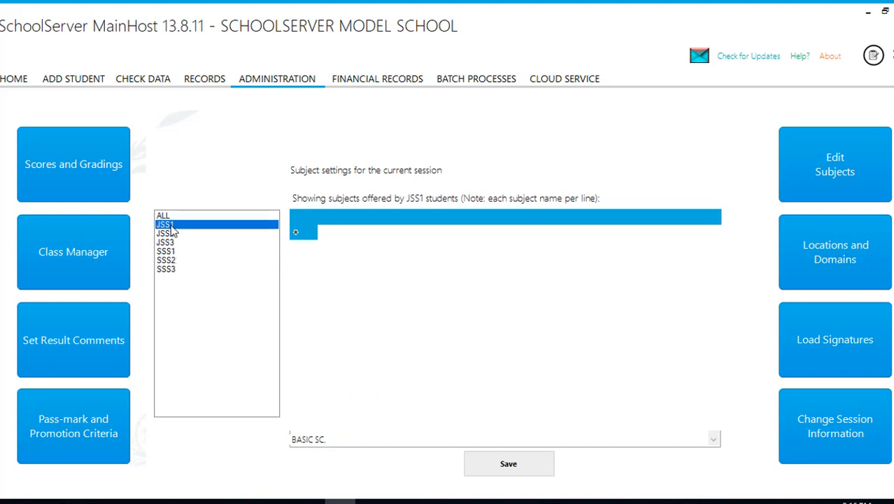
left_click(171, 233)
left_click(173, 242)
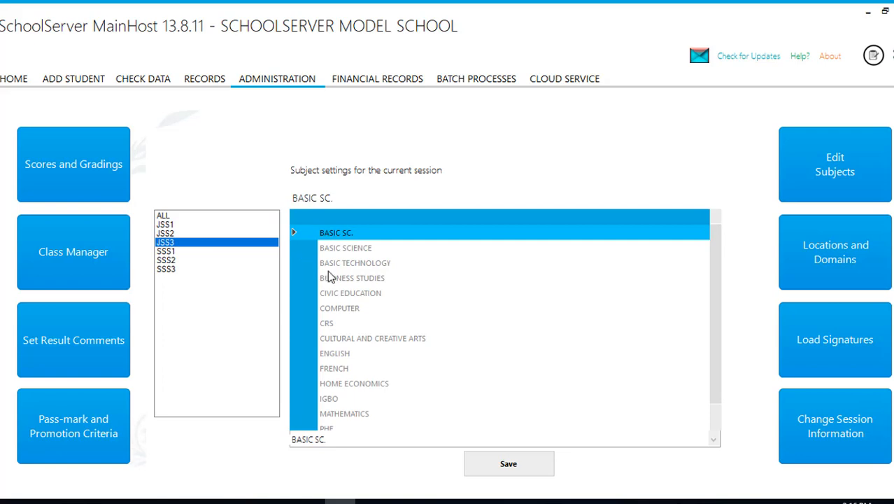
left_click(348, 280)
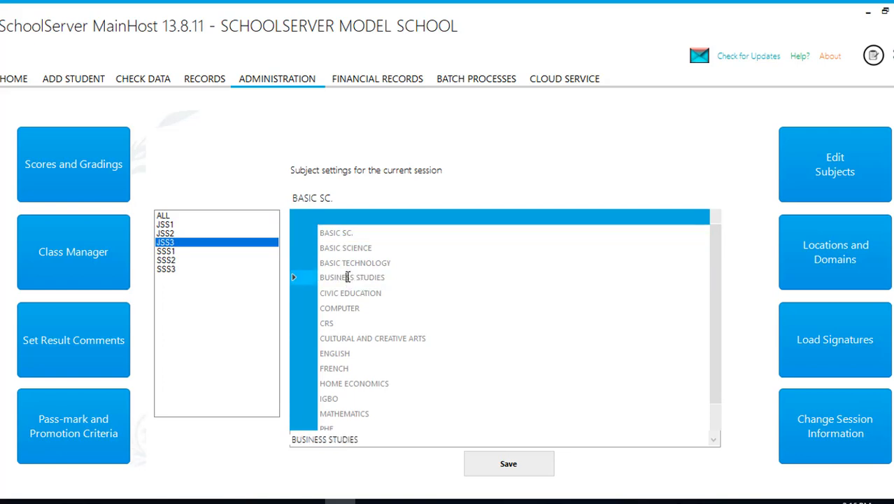
Step: Examine the BASIC SCIENCE and BASIC SC. entries in the JSS3 subject list
left_click(339, 248)
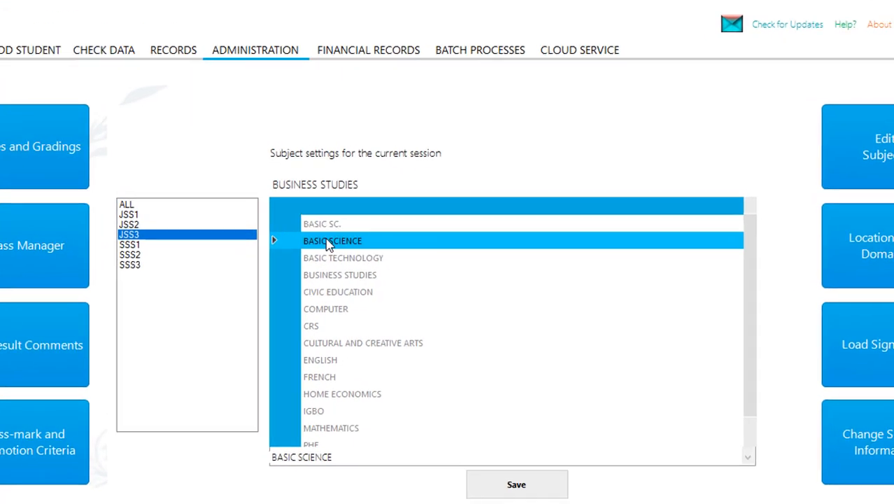
left_click(332, 243)
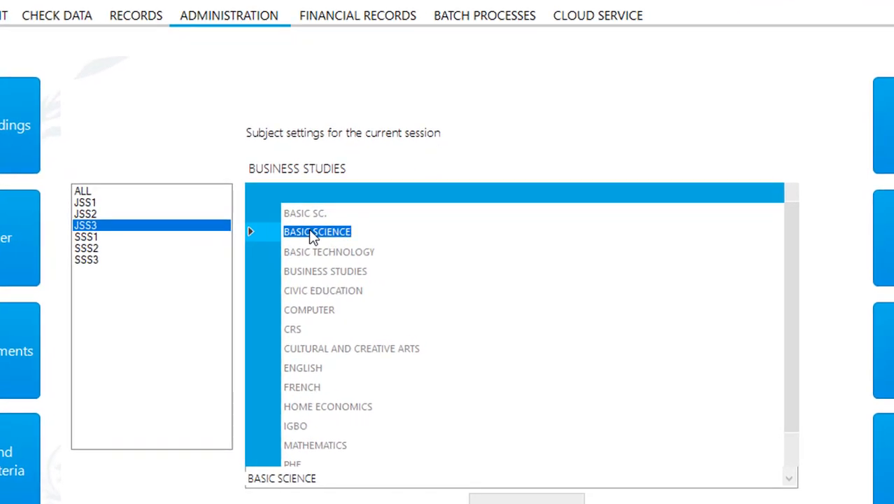
left_click(313, 219)
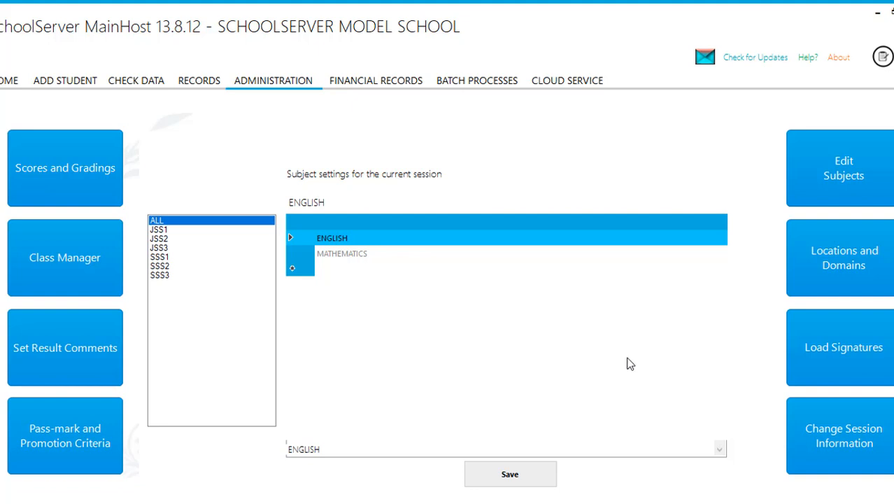
Step: Request the whole-class report card for JSS3 B for the third term of 2018/2019
left_click(198, 82)
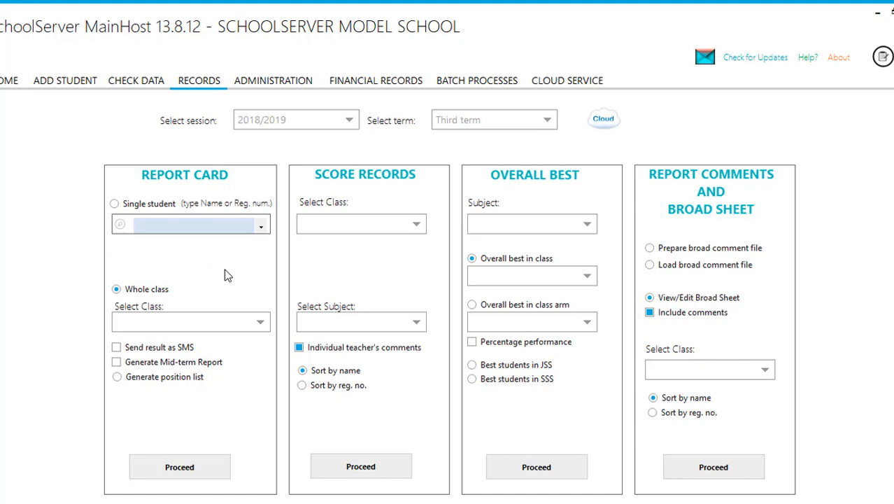
left_click(176, 324)
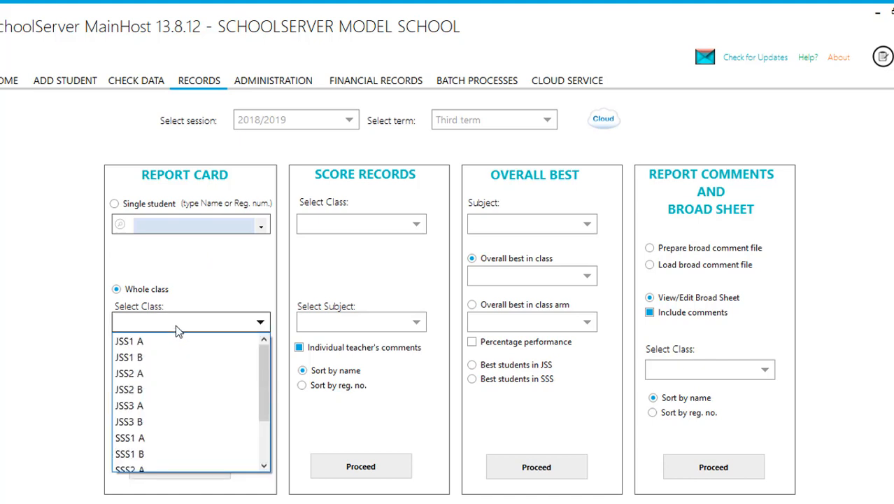
left_click(147, 421)
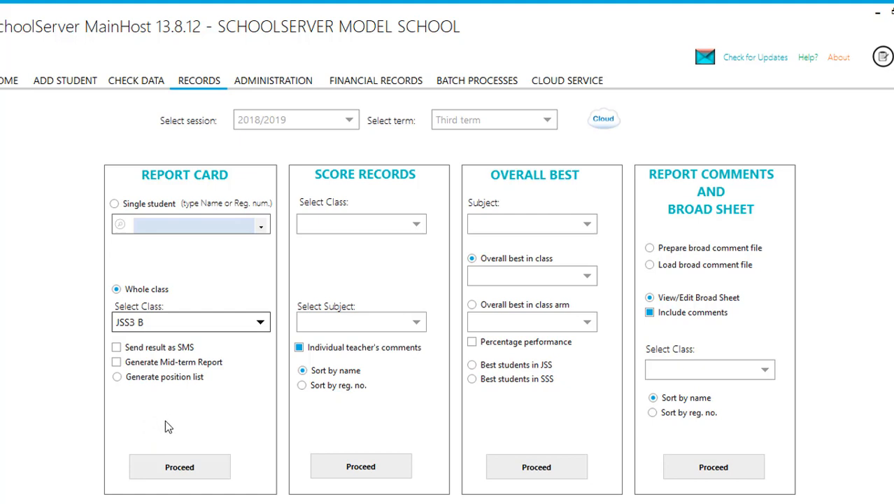
left_click(171, 459)
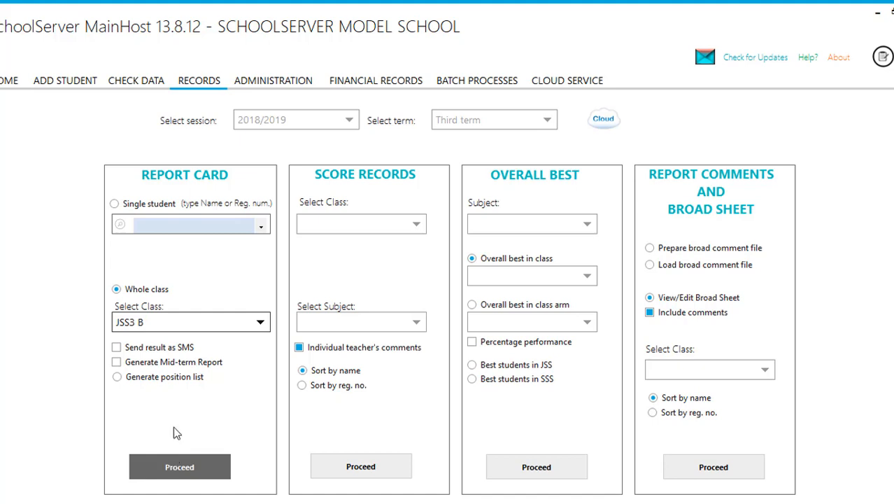
Step: Check in the scores and grading settings where the imported score headers are displayed, and close the settings
left_click(269, 81)
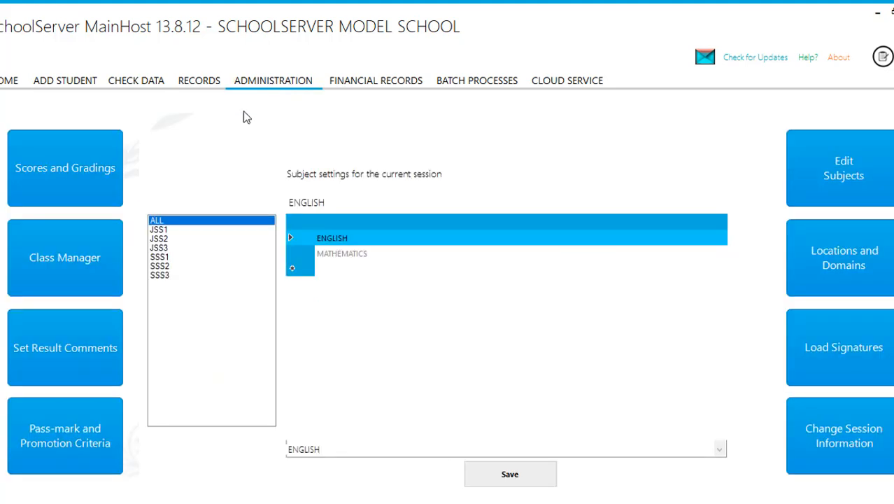
left_click(60, 189)
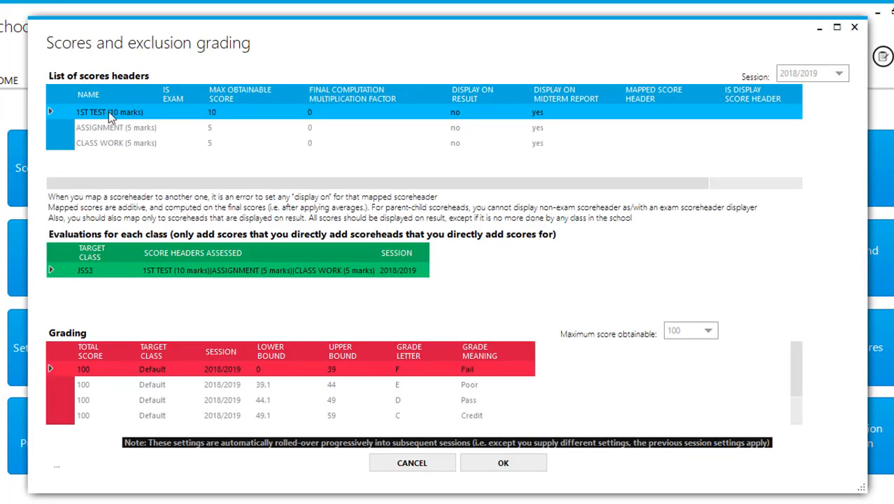
left_click(479, 462)
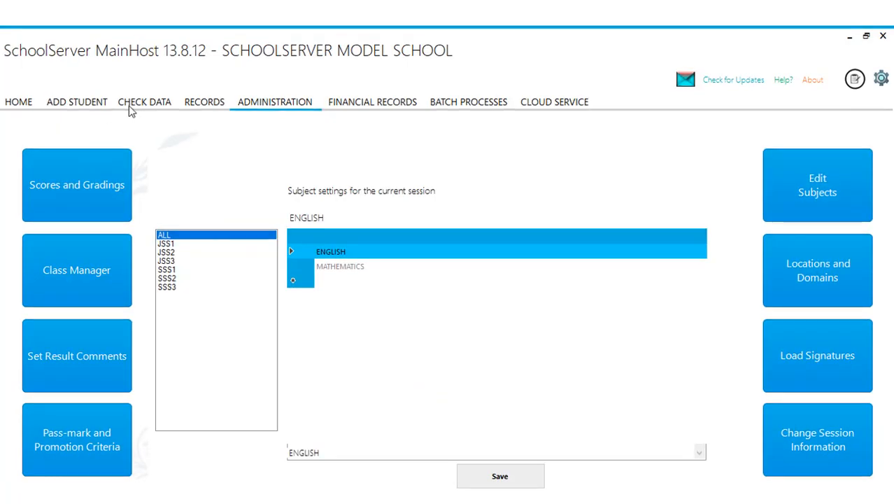
Step: Generate the third-term mid-term report for the whole JSS3 B class, and close the report sheet after viewing it
left_click(201, 102)
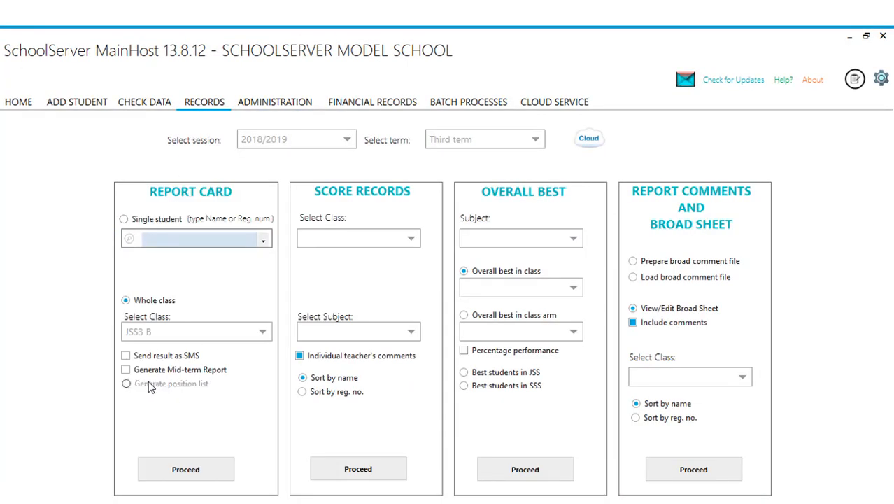
left_click(126, 370)
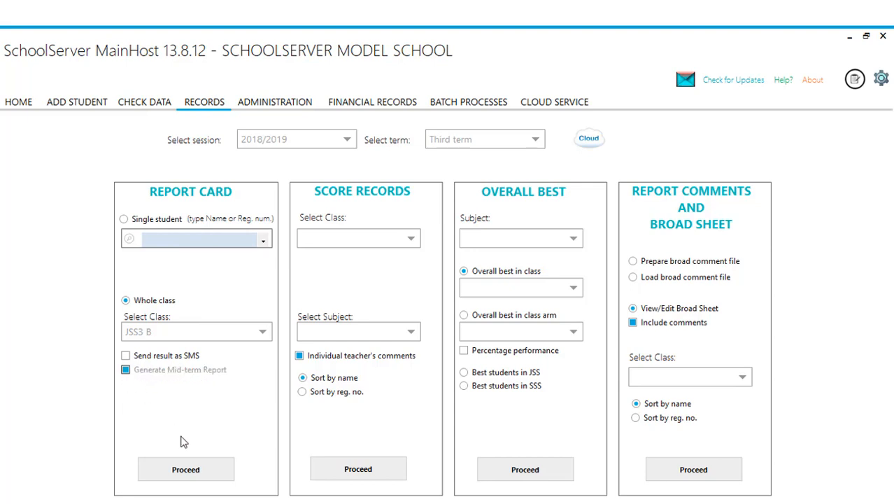
left_click(184, 470)
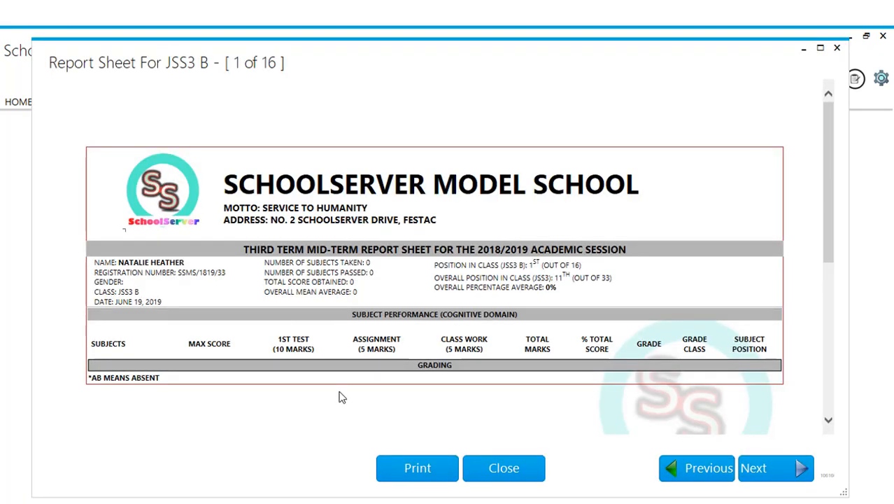
left_click(490, 467)
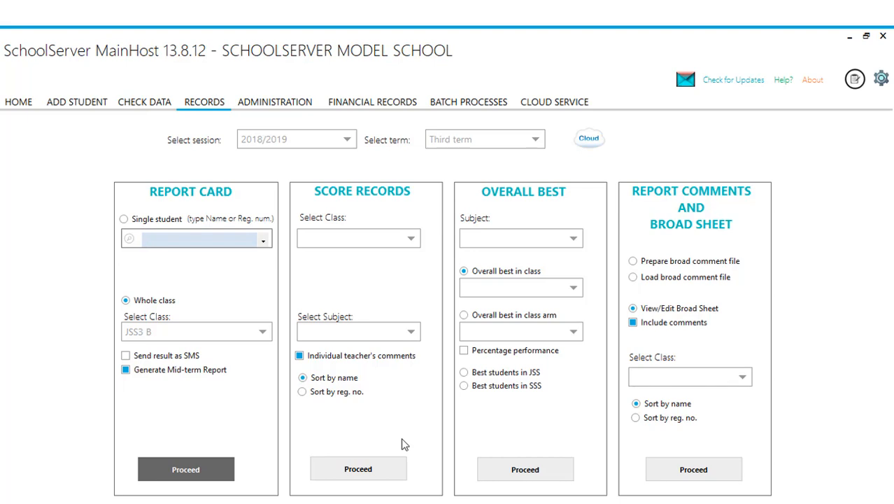
Step: Open the JSS3 B score records for BUSINESS STUDIES, check their term, and close the Scores Editor without saving
left_click(368, 245)
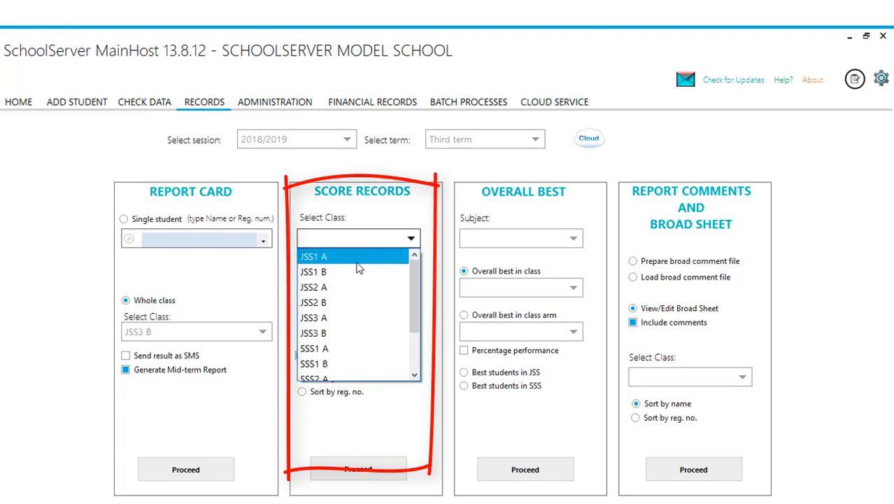
left_click(328, 333)
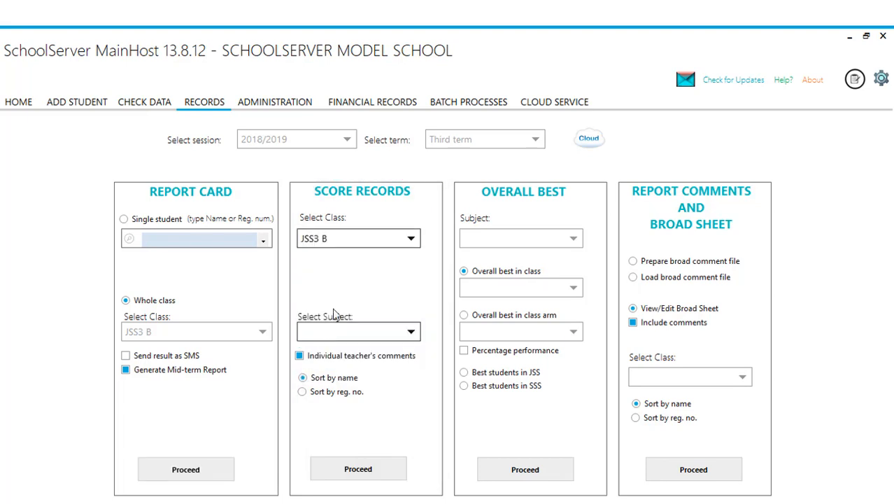
left_click(350, 334)
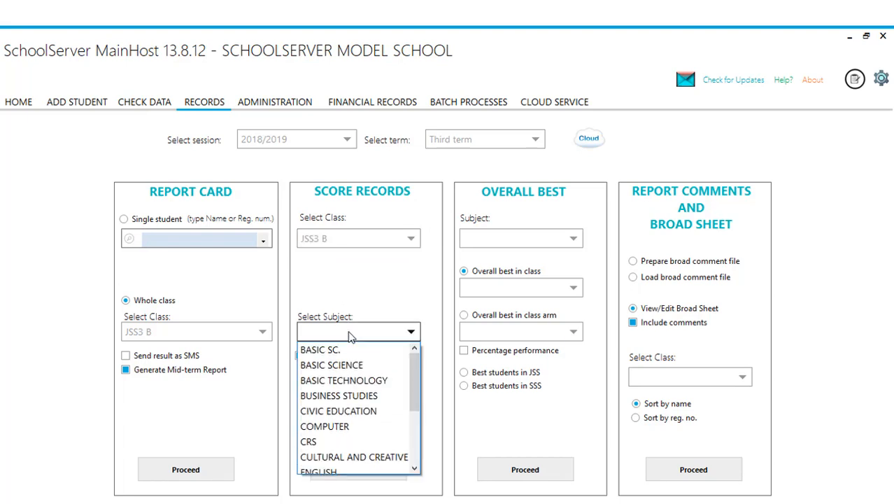
left_click(339, 396)
left_click(356, 470)
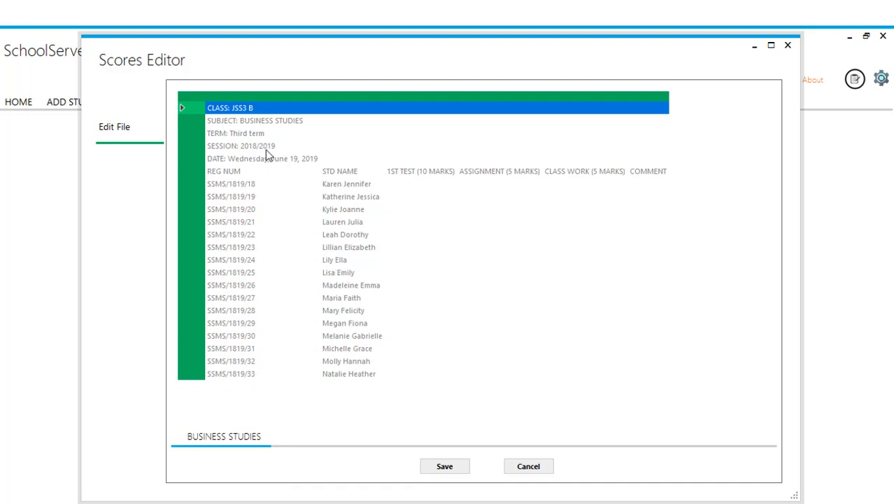
left_click(241, 134)
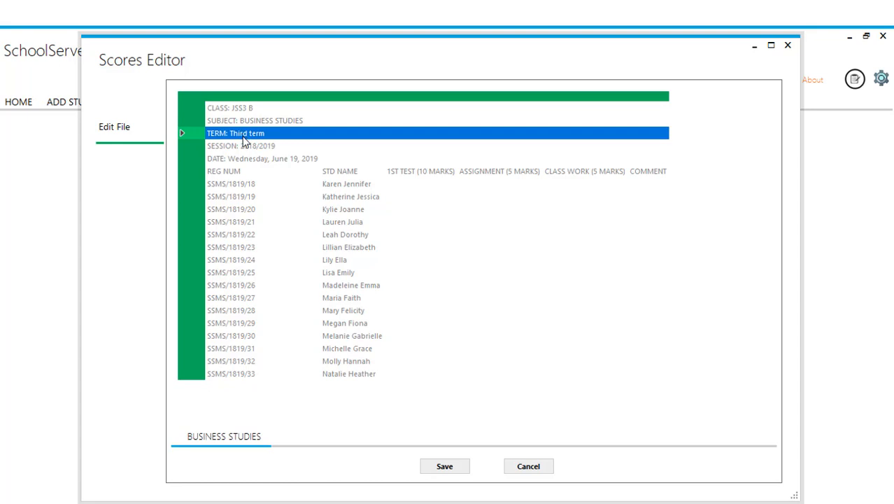
left_click(528, 467)
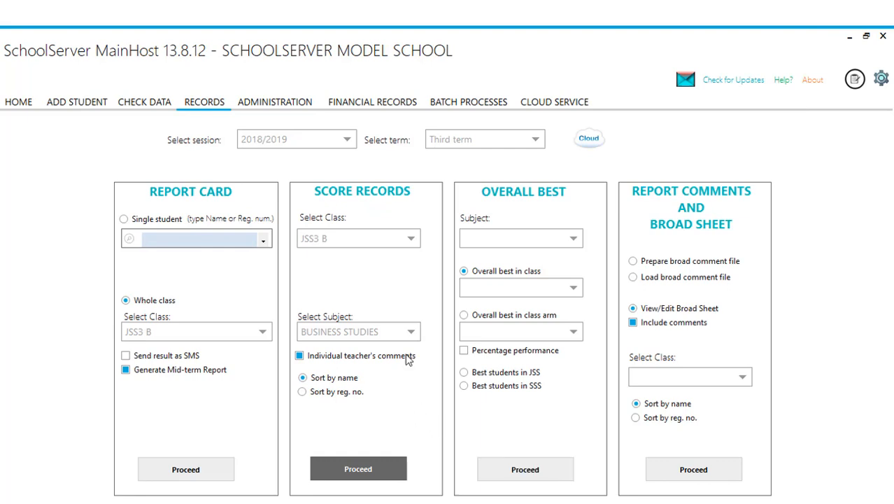
Step: Set the records term to First term and review the JSS3 B BUSINESS STUDIES scores without saving changes
left_click(499, 142)
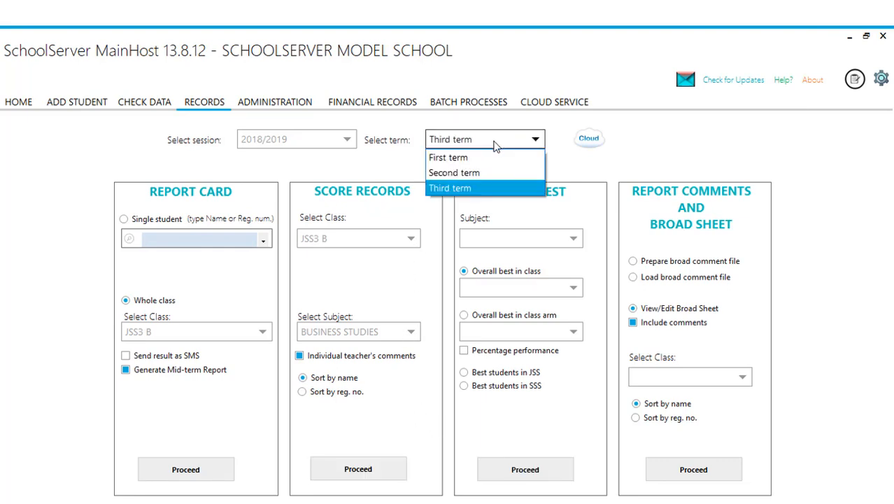
left_click(482, 159)
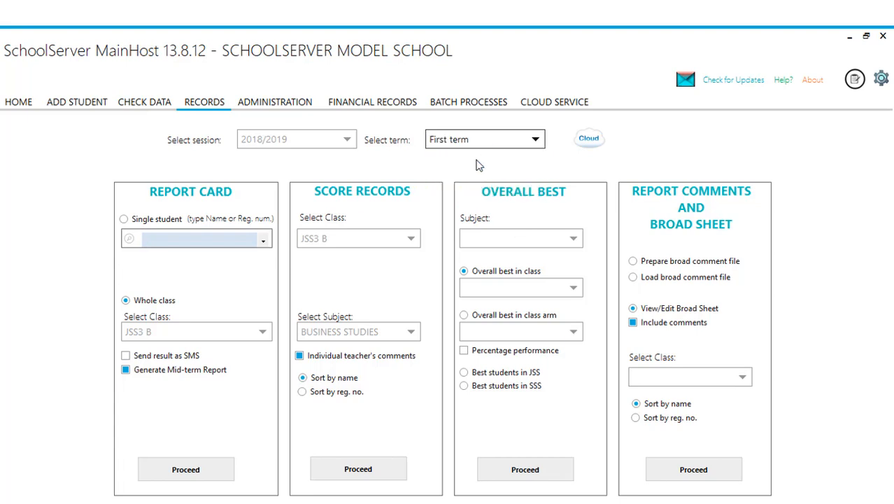
left_click(359, 477)
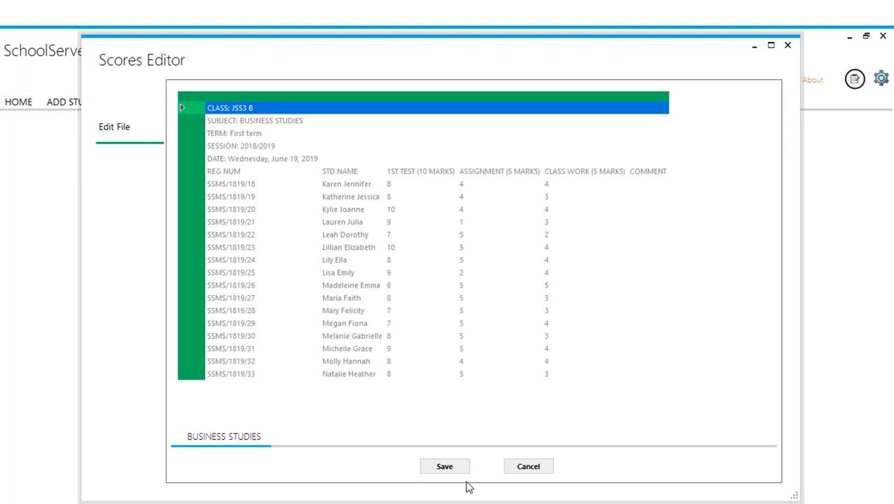
left_click(532, 470)
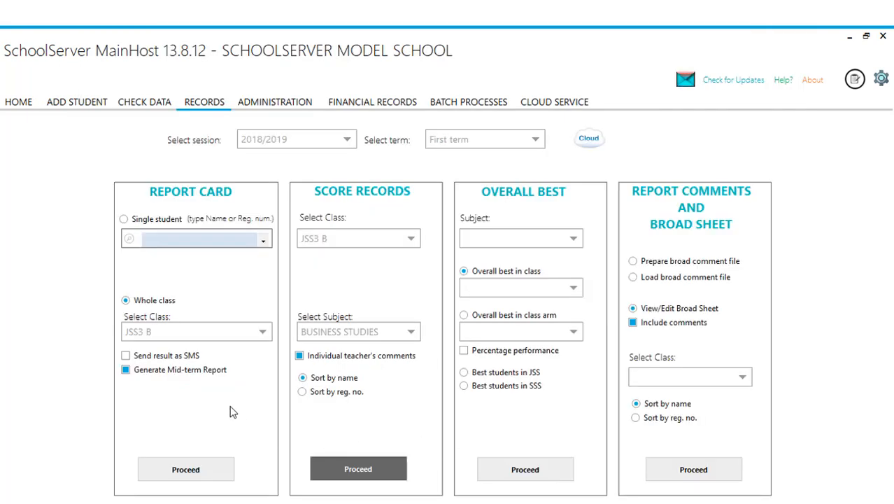
Step: Generate the first-term mid-term report sheets for JSS3 B and review them from the first to the fifth student
left_click(190, 474)
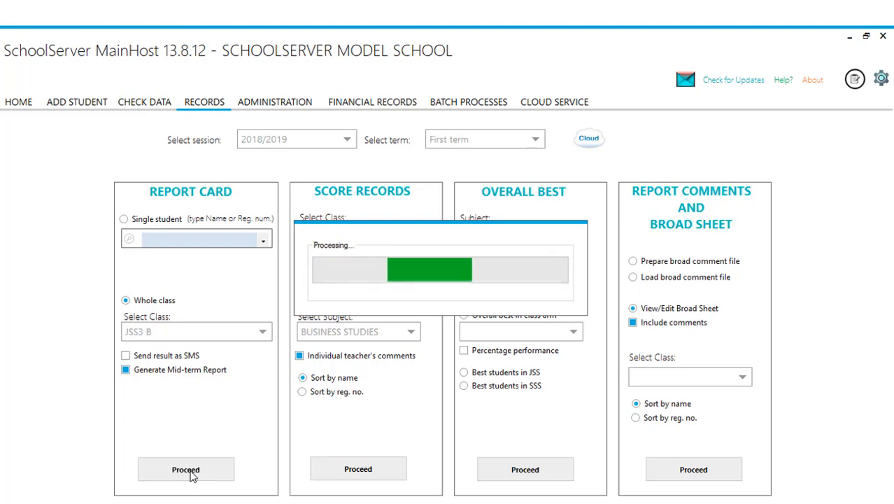
scroll(410, 345, "down", 4)
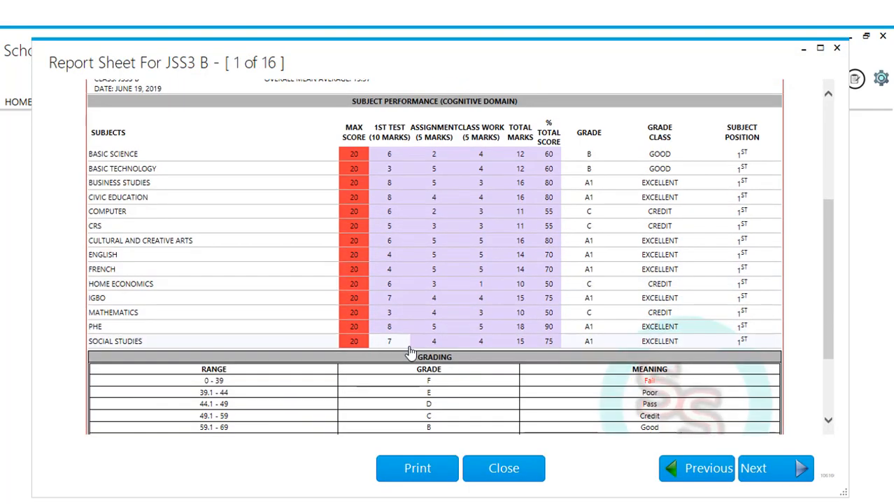
scroll(411, 352, "up", 3)
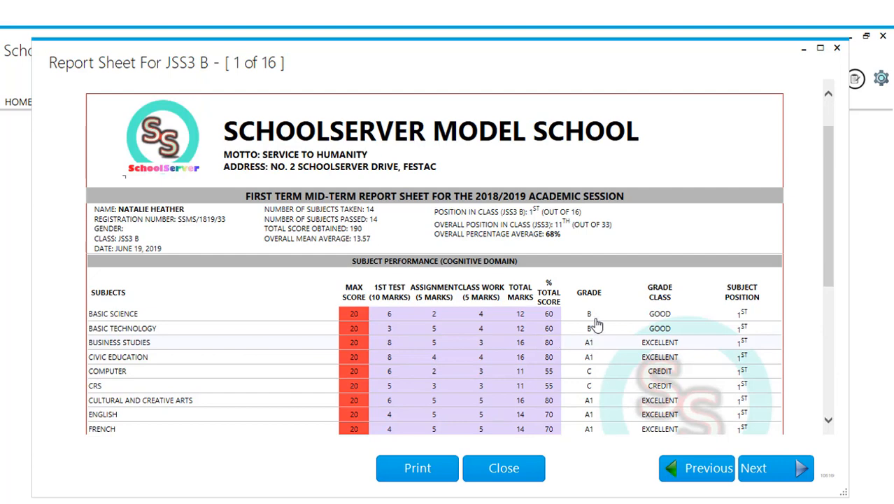
left_click(773, 475)
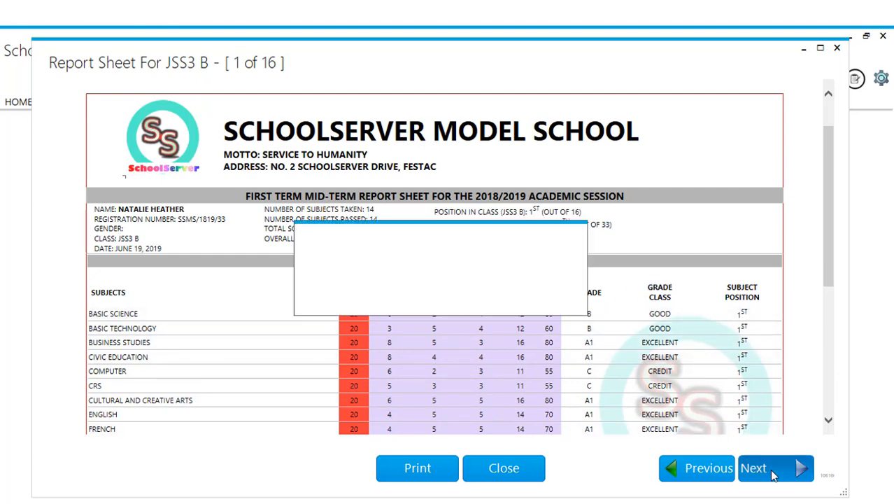
left_click(773, 476)
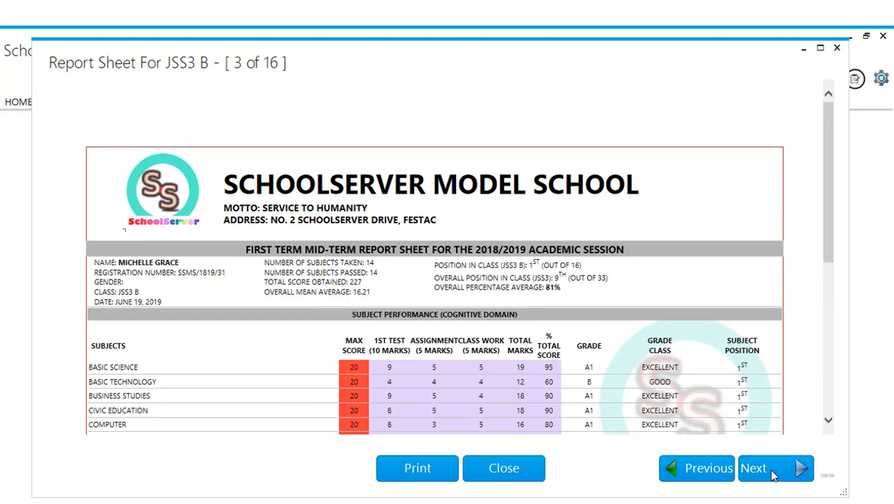
left_click(774, 476)
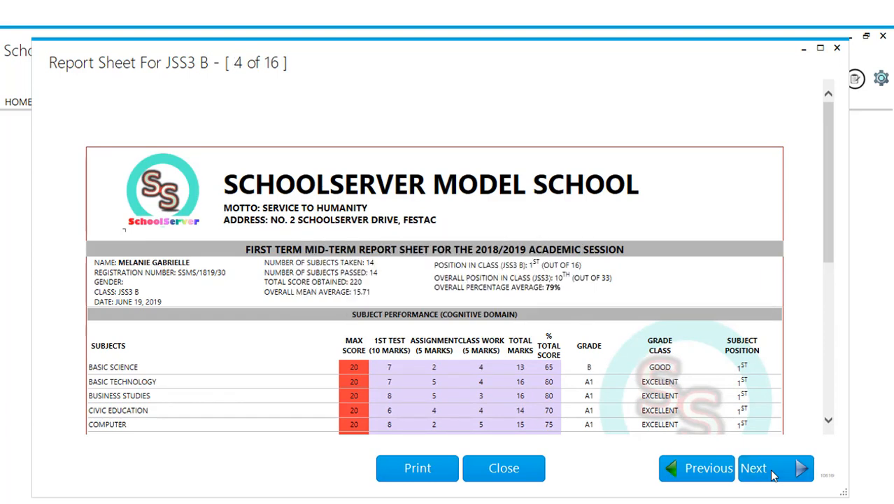
left_click(773, 476)
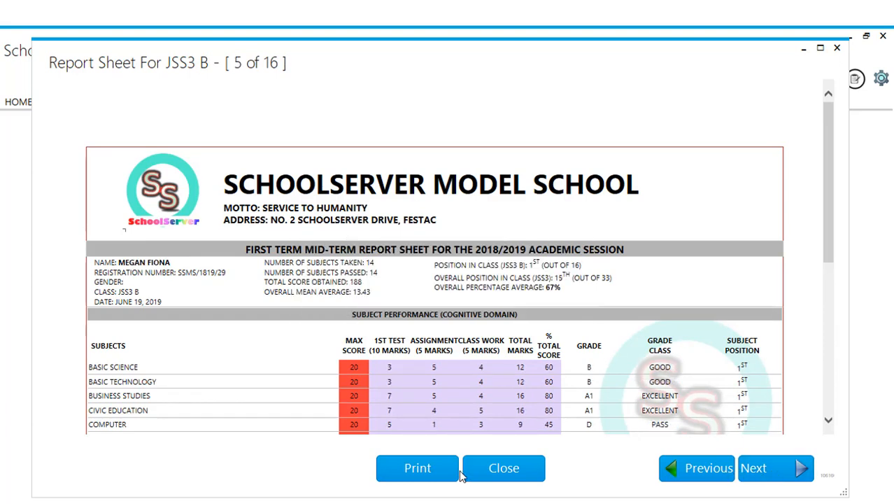
Step: Open the print preview of the fifth student's report sheet, set the print size to 95%, and close the preview
left_click(416, 469)
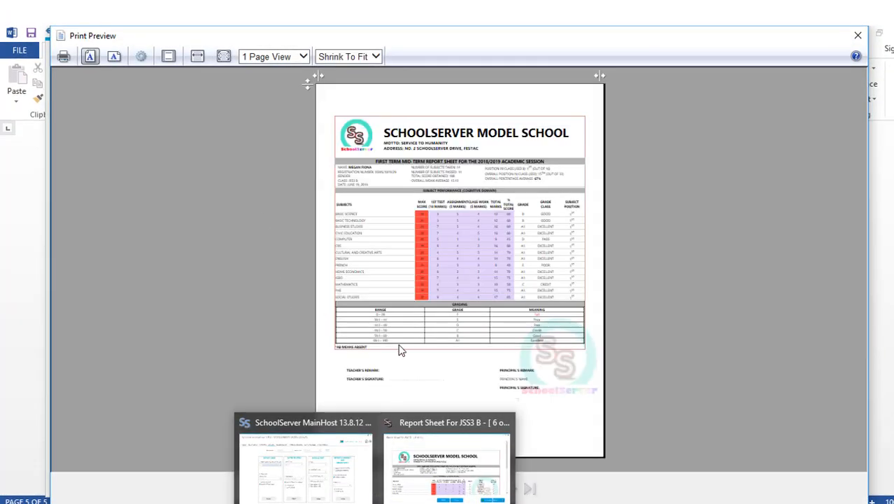
left_click(374, 58)
left_click(337, 139)
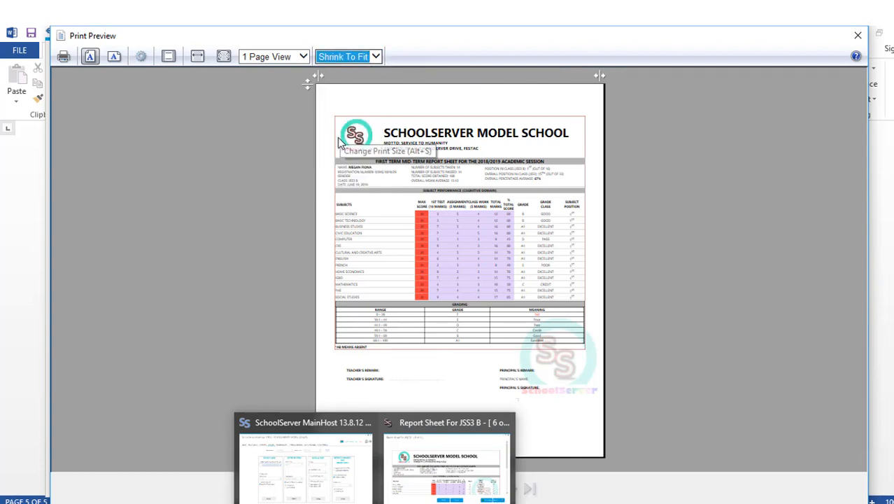
left_click(391, 502)
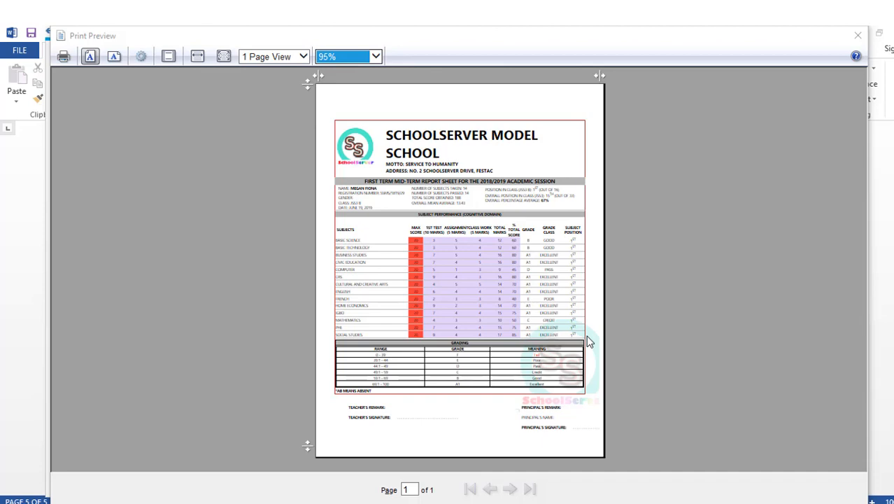
left_click(857, 35)
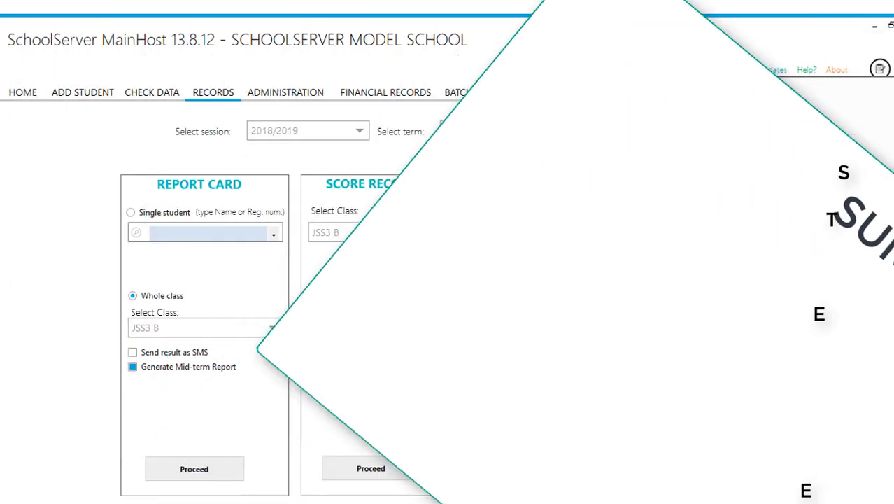
Step: Open the Current Records Import window and set the score records to First term of the 2018/2019 session
left_click(779, 184)
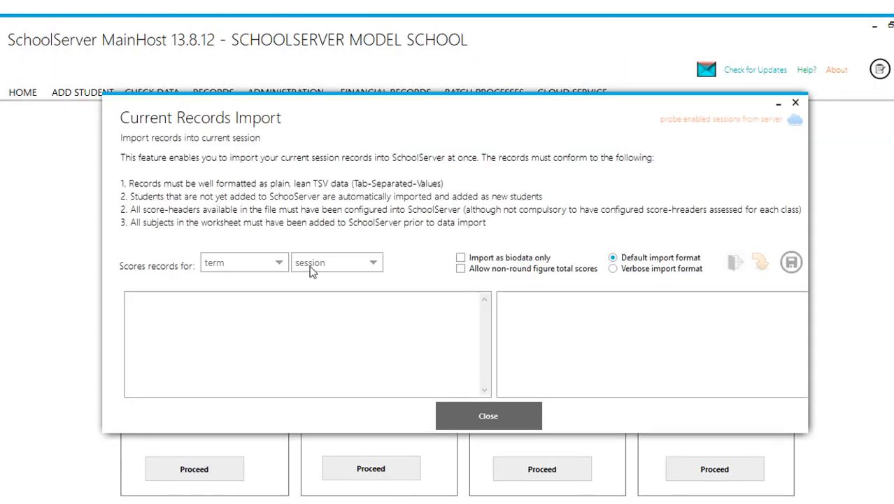
left_click(246, 260)
left_click(223, 297)
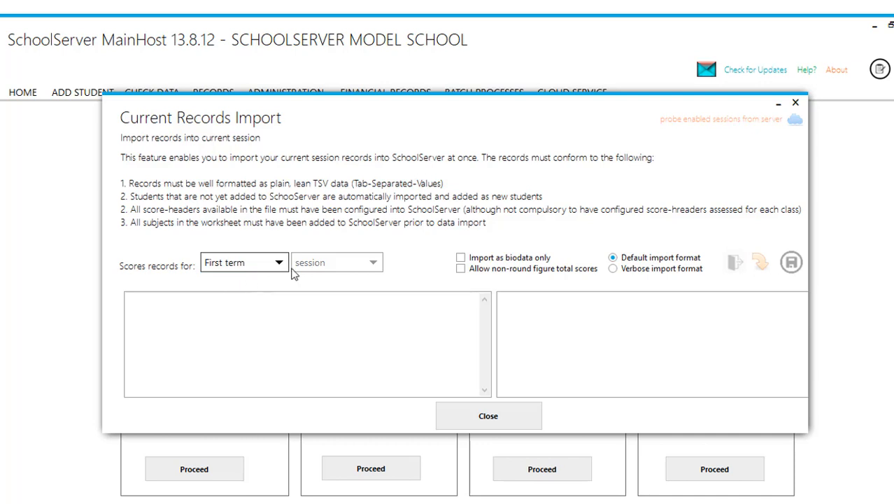
left_click(329, 266)
left_click(323, 287)
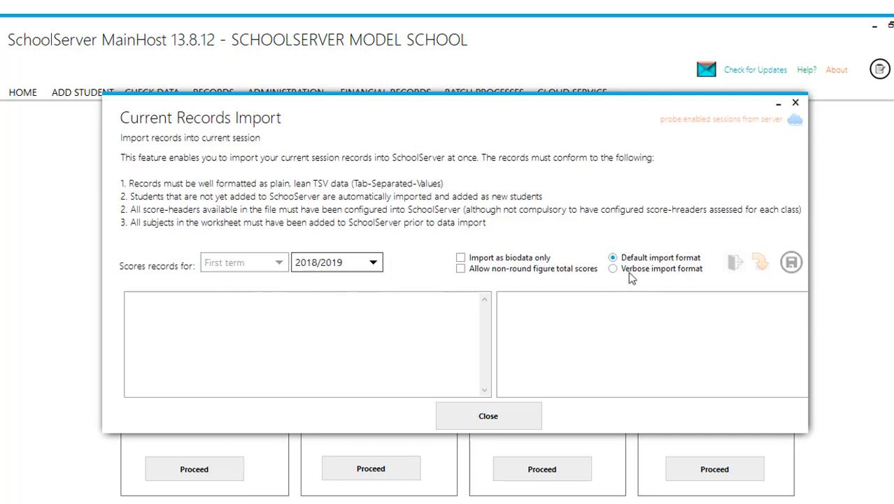
Step: Choose the JSS 3 1ST CA ENTRY workbook as the import file, and close the import window without importing
left_click(736, 265)
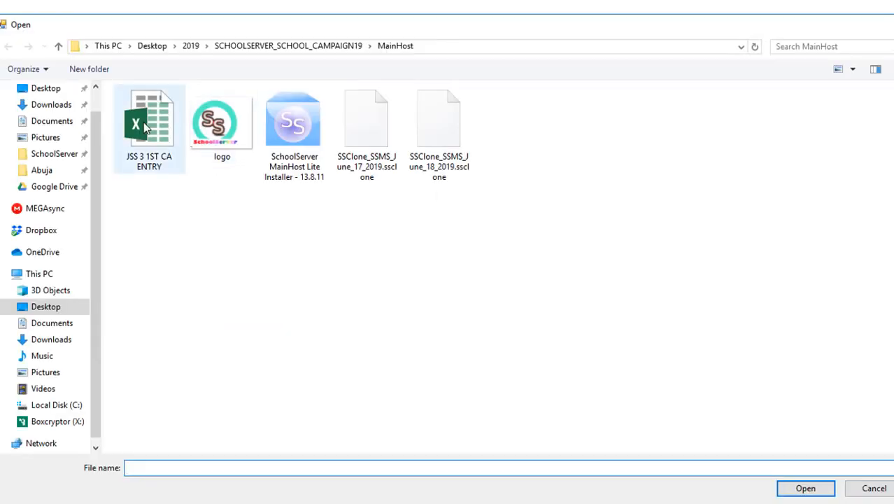
left_click(149, 130)
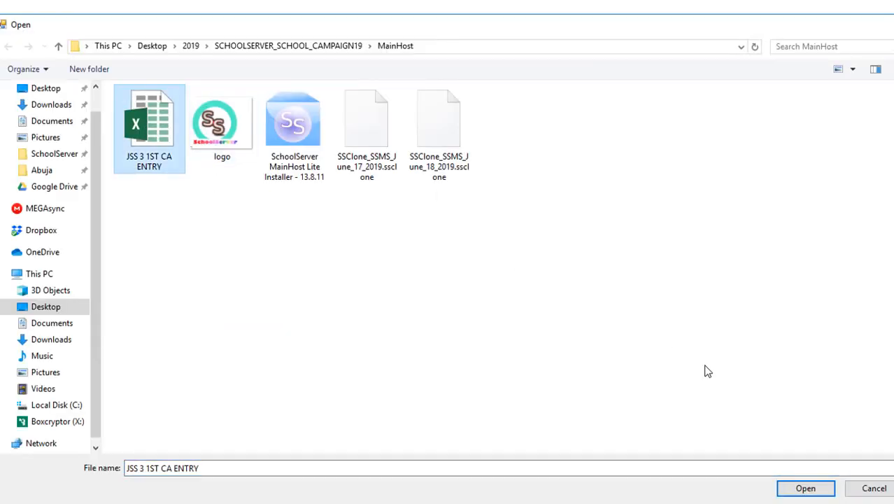
left_click(800, 488)
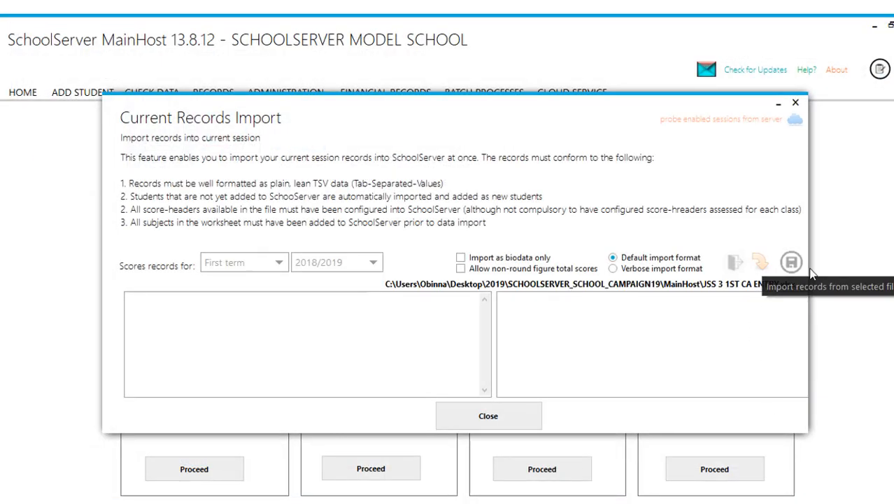
left_click(503, 424)
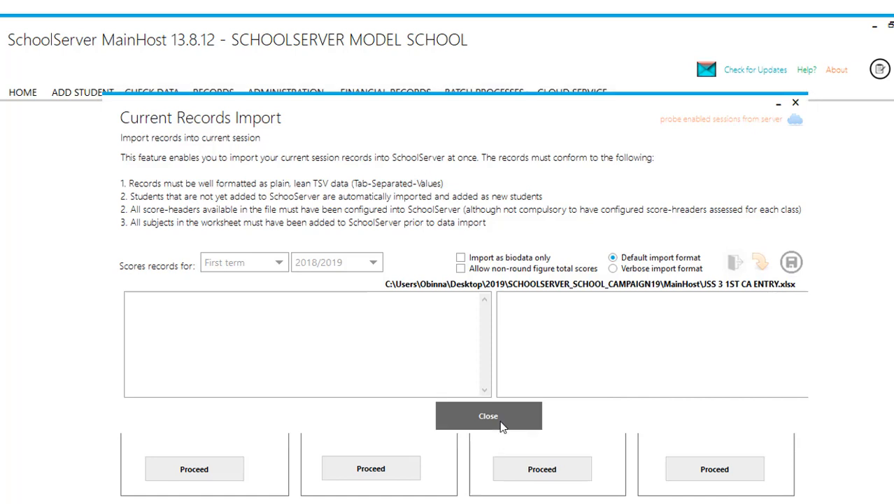